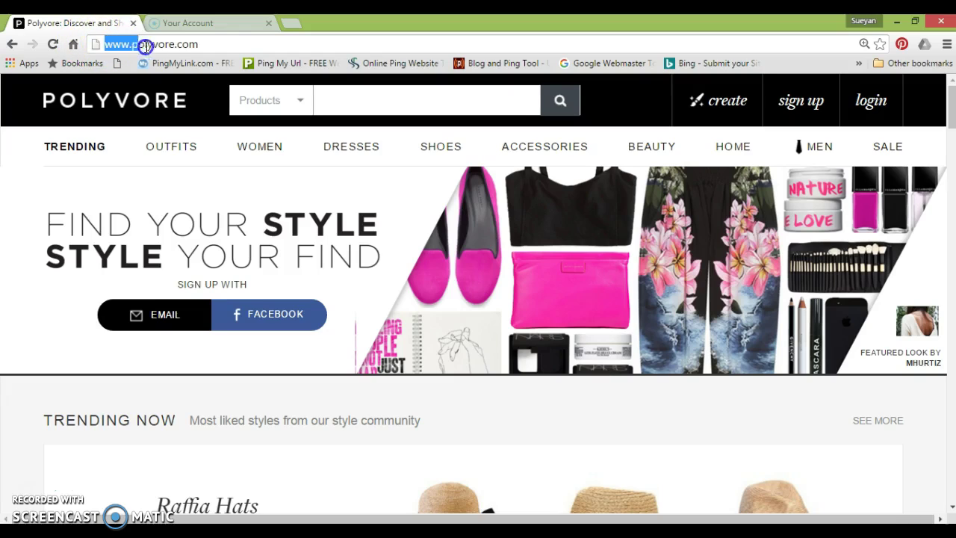
left_click(246, 42)
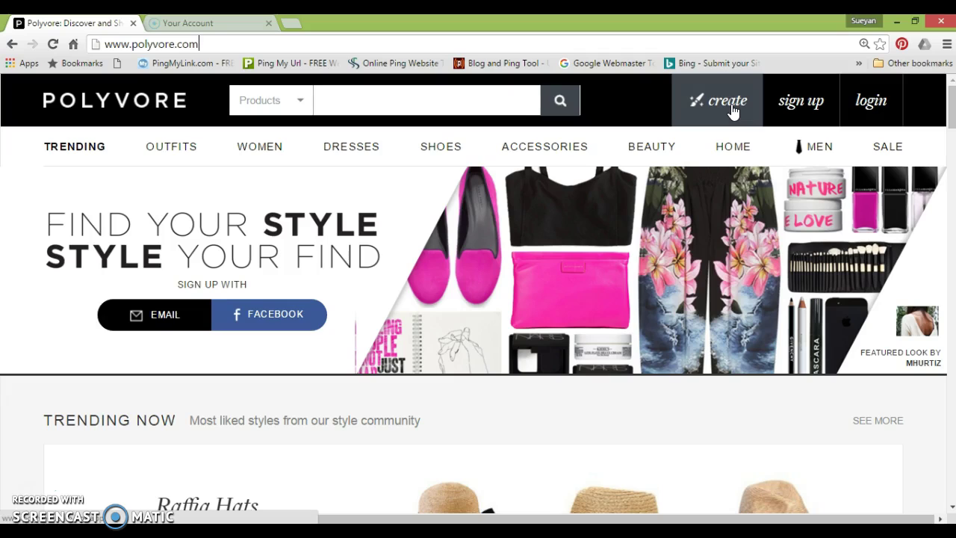
left_click(796, 103)
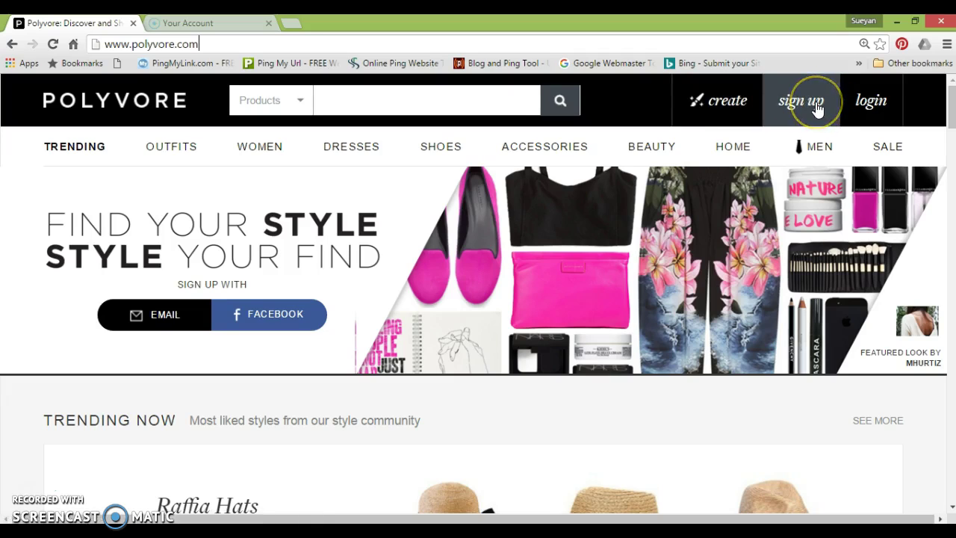
left_click(874, 104)
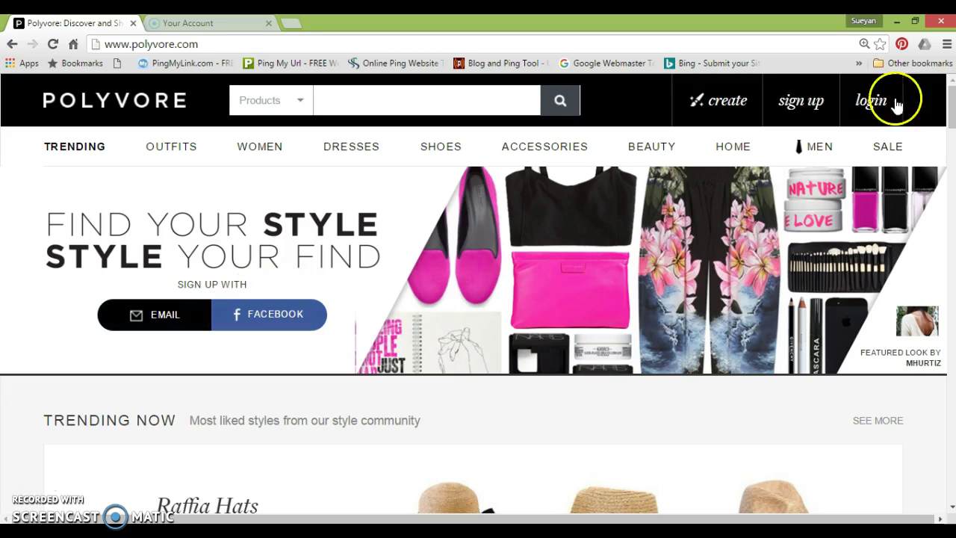
left_click(872, 108)
left_click(472, 382)
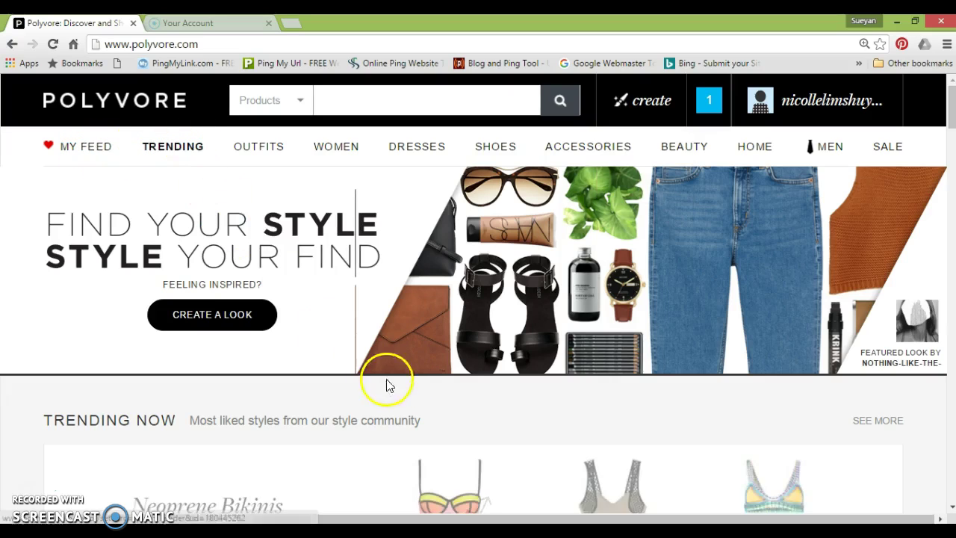
mouse_move(952, 97)
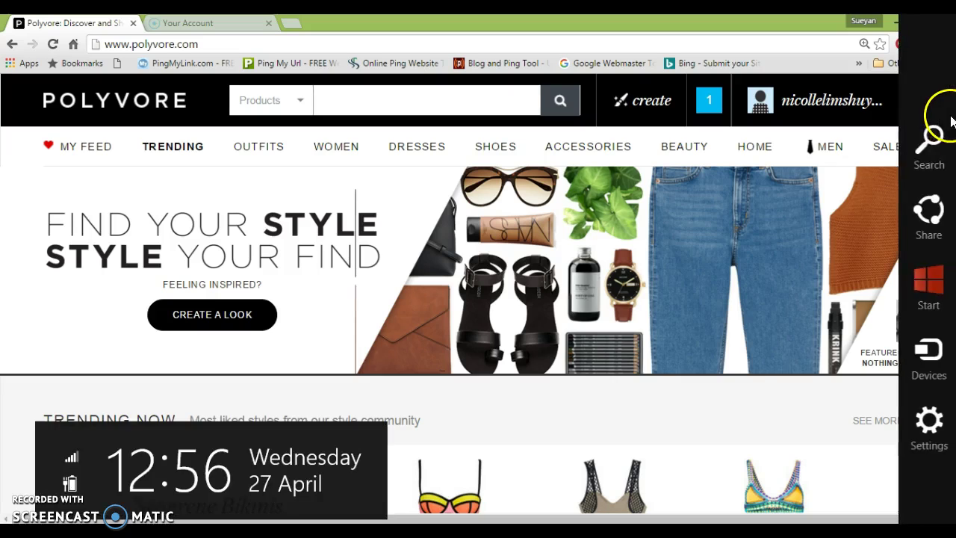
left_click(932, 131)
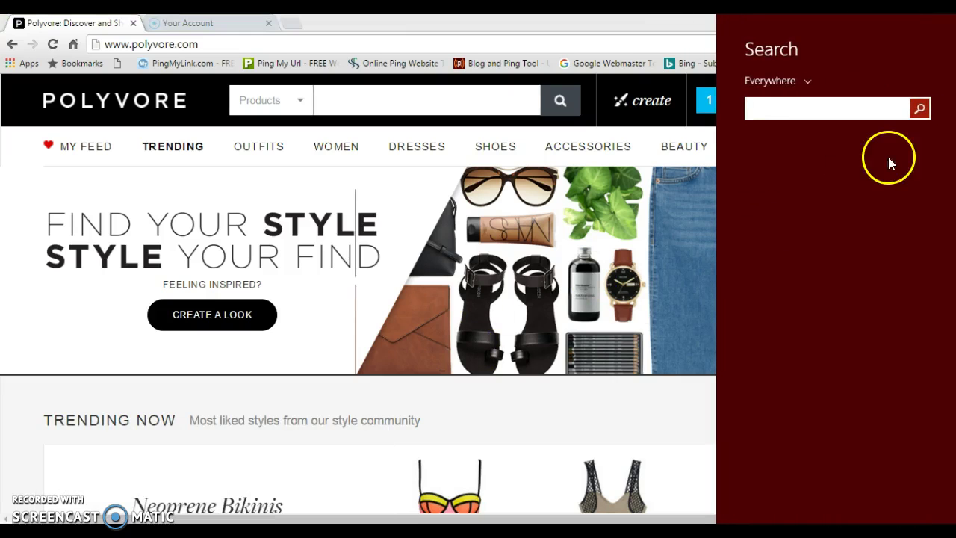
left_click(597, 32)
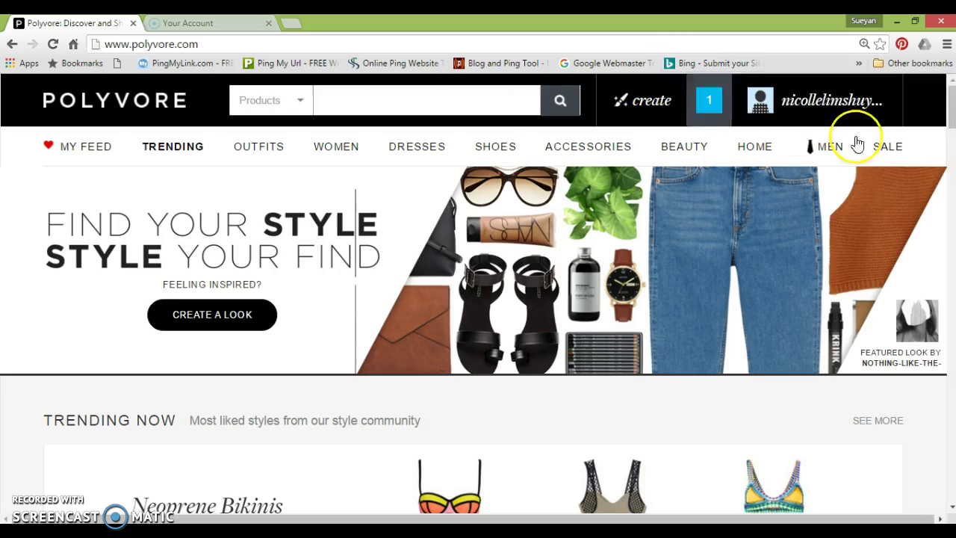
Step: Look through the home page's trending styles, outfit ideas, budget-friendly finds and celebrity looks
left_click(952, 145)
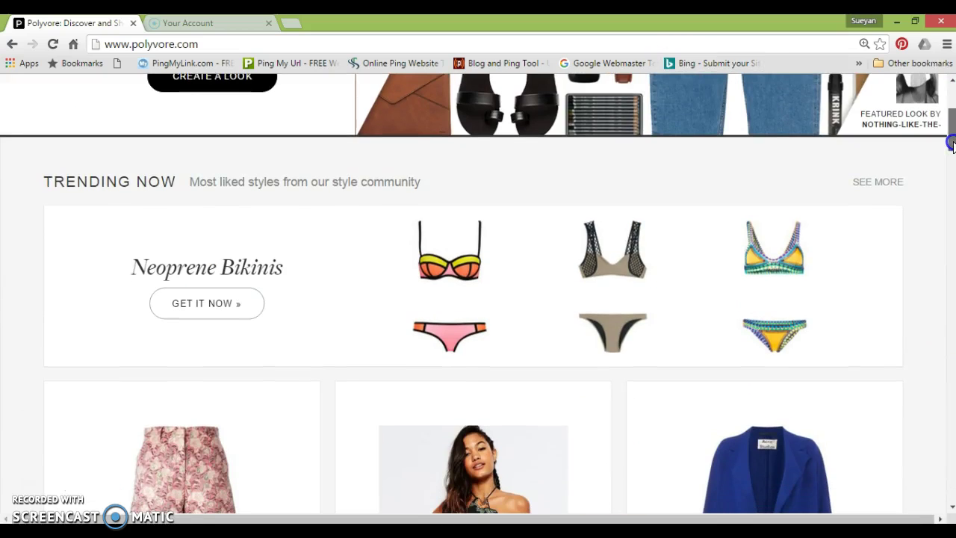
scroll(952, 144, "down", 3)
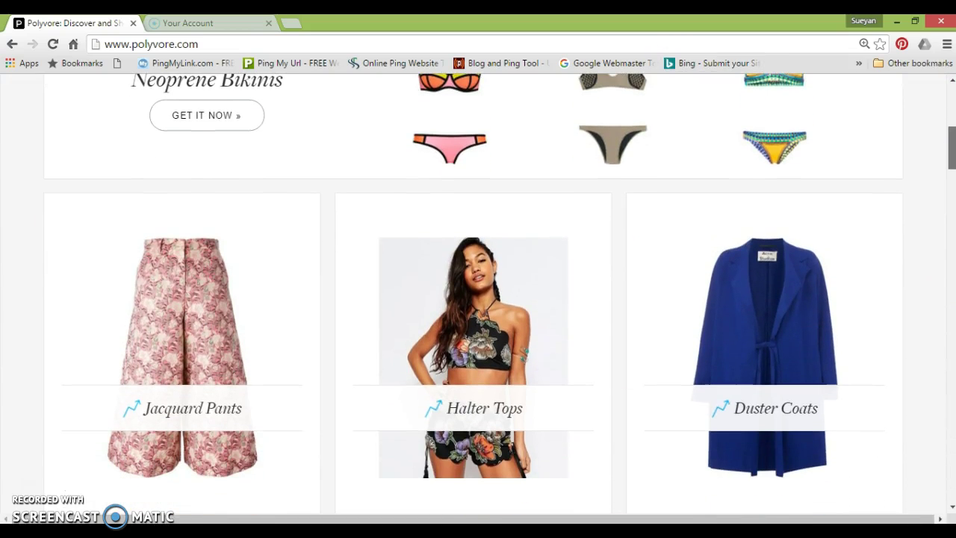
scroll(478, 291, "down", 4)
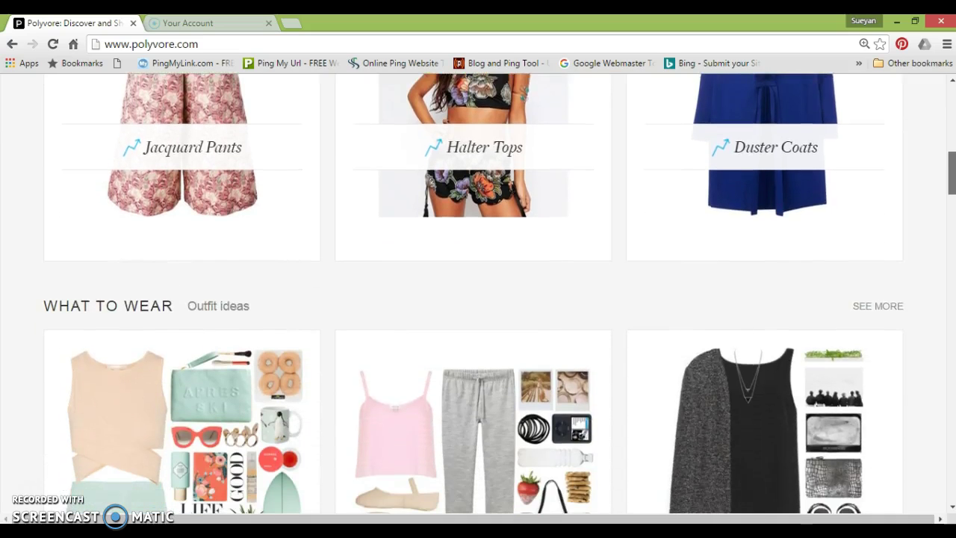
scroll(478, 291, "down", 7)
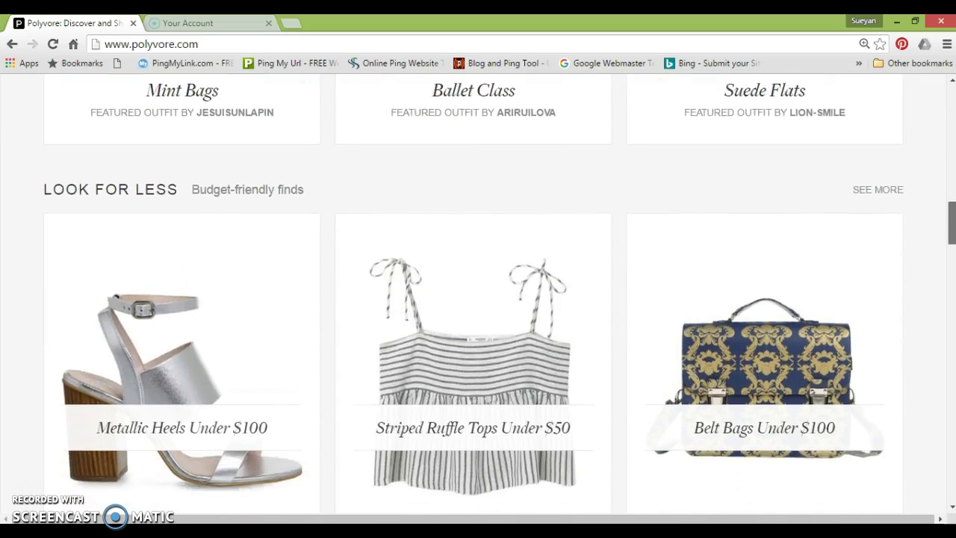
scroll(478, 291, "down", 6)
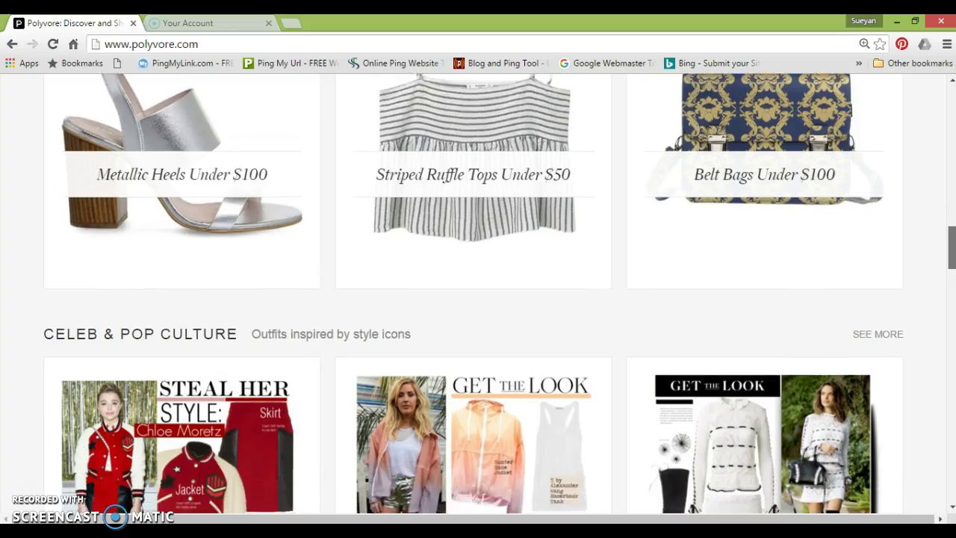
scroll(478, 291, "down", 5)
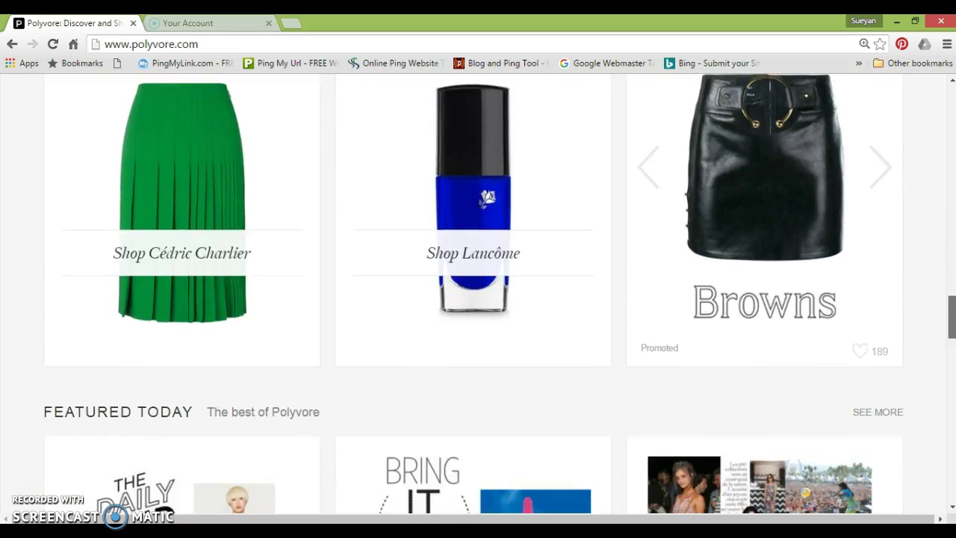
Step: Open the Outfits section and look through the outfits created by the style community
left_click_drag(952, 318, 952, 107)
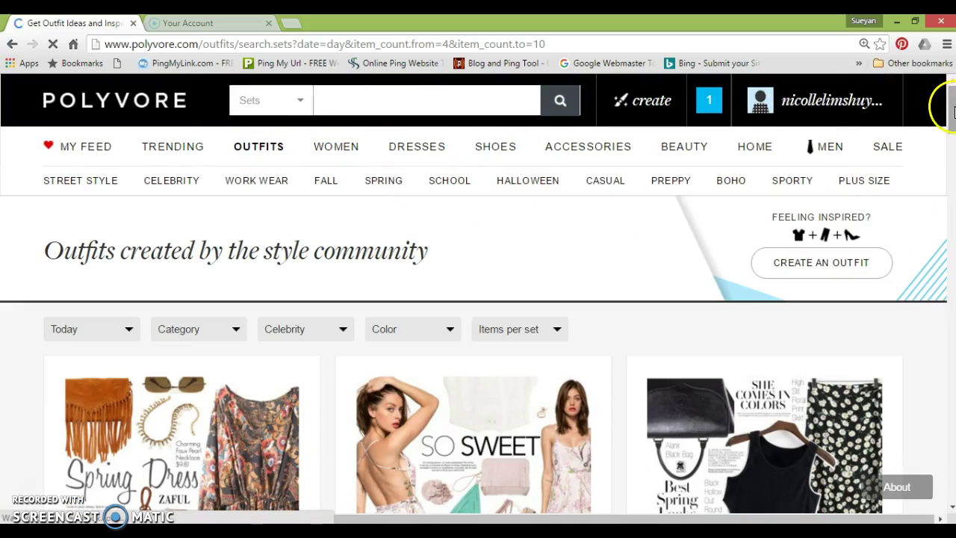
left_click_drag(953, 111, 953, 216)
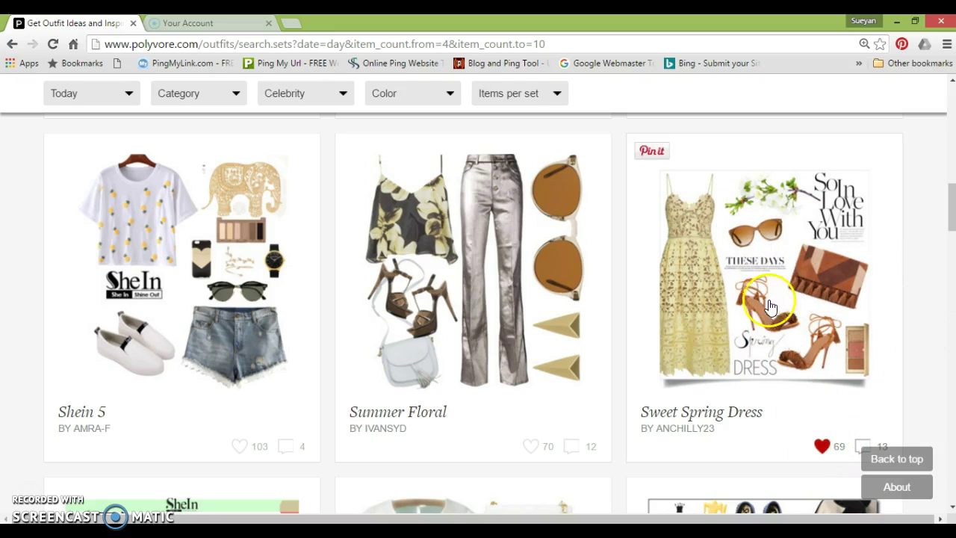
left_click_drag(952, 226, 951, 108)
Step: Start a new set and place the Blue and Red Ruffled Off the Shoulder Crop Top from the women's tops in the collage
mouse_move(651, 116)
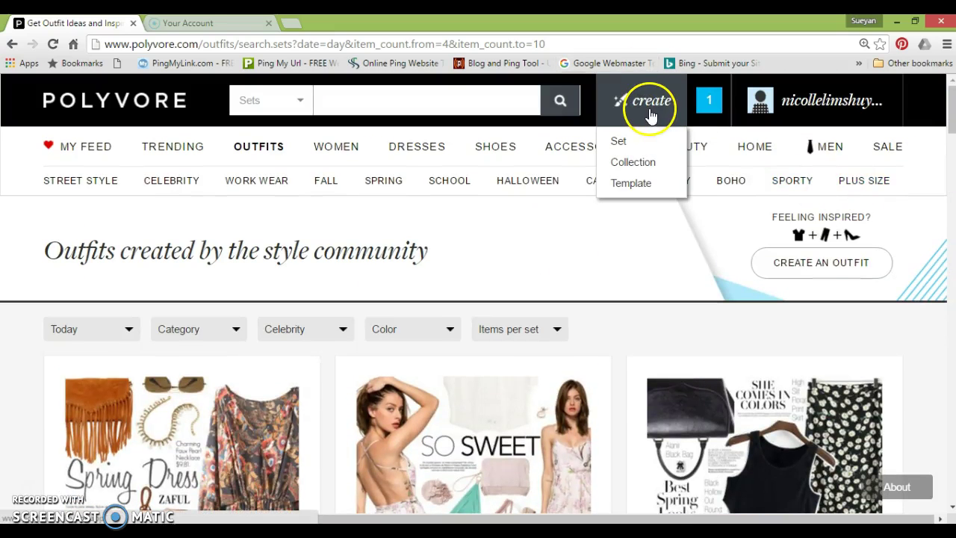
left_click(622, 141)
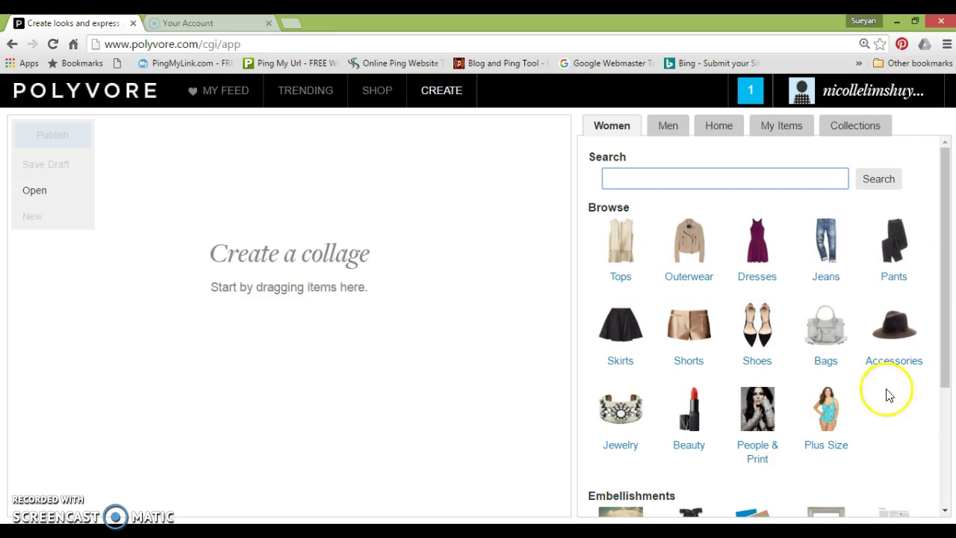
left_click_drag(951, 356, 952, 336)
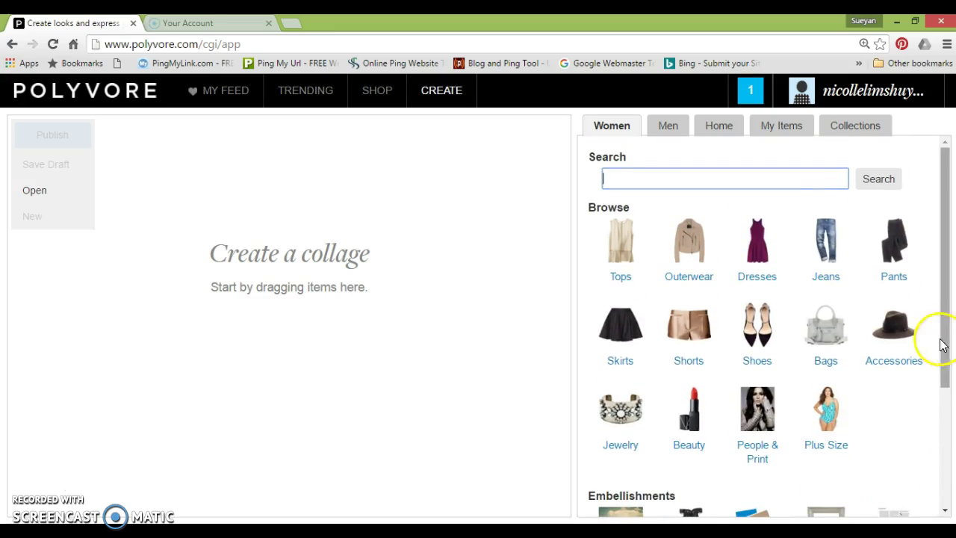
left_click(621, 275)
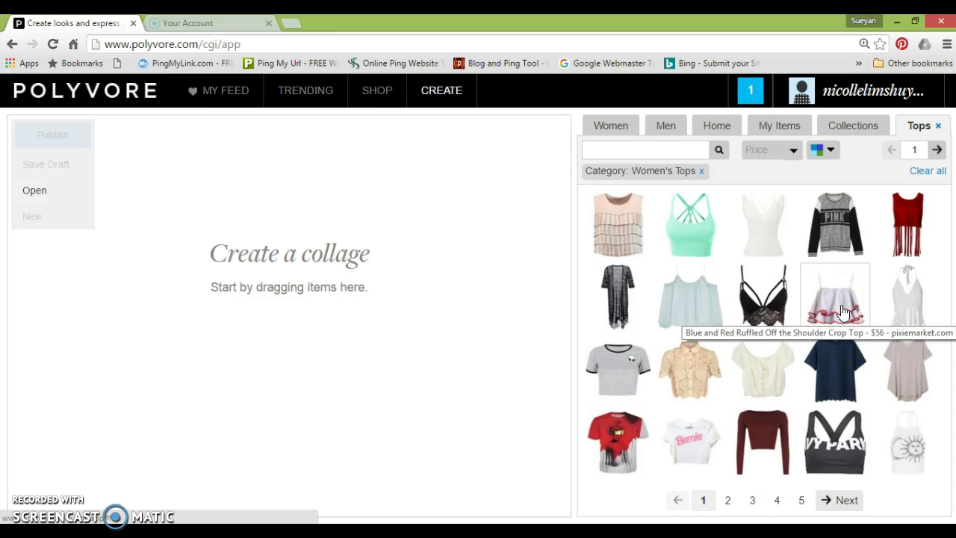
left_click_drag(843, 312, 277, 291)
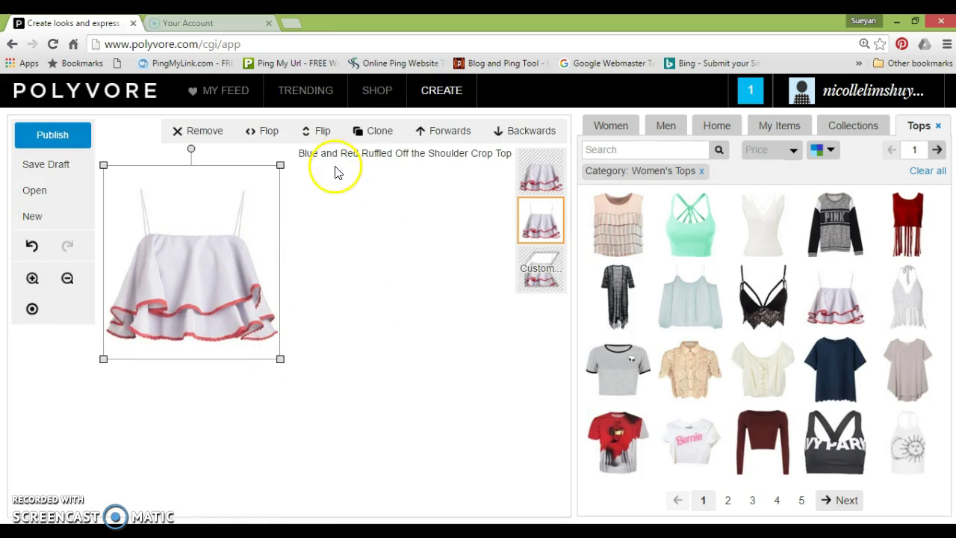
Step: View the crop top's product page in a separate tab and return to the collage
right_click(438, 154)
left_click(454, 160)
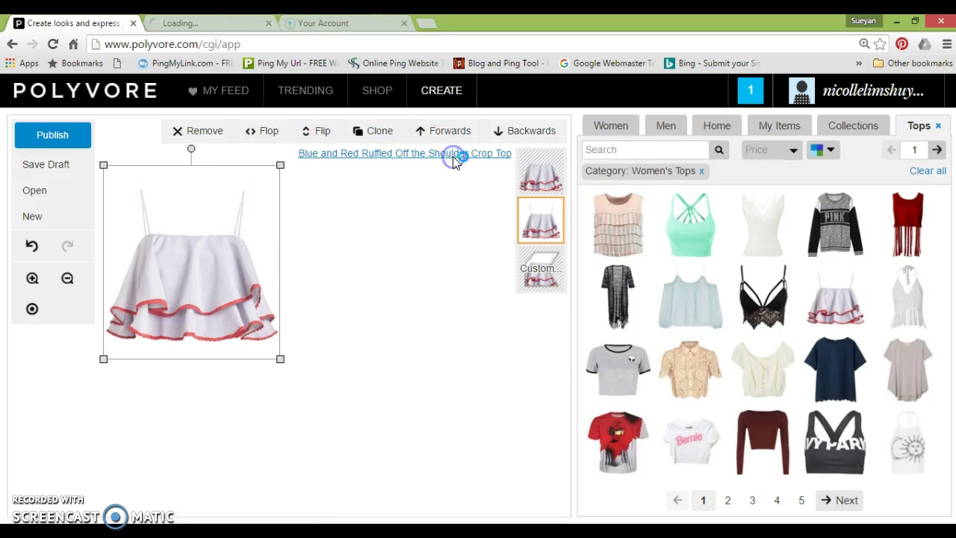
left_click(214, 26)
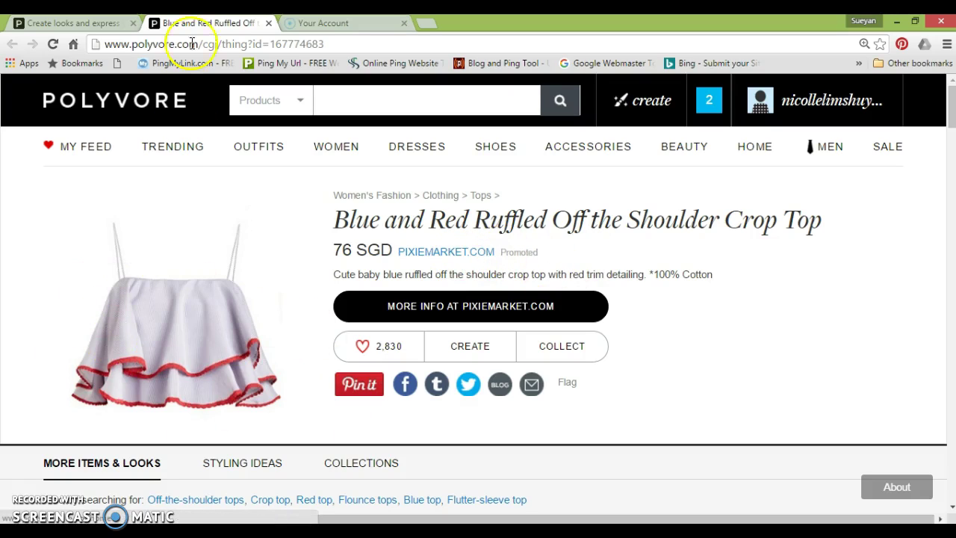
left_click(112, 23)
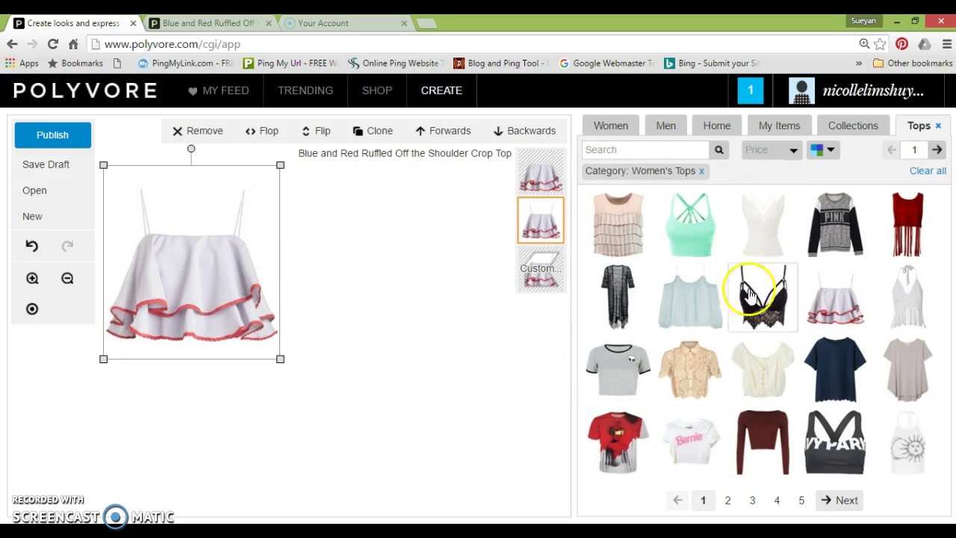
Step: Reposition the ruffled crop top in the collage and open the women's Shorts category
left_click_drag(848, 316, 236, 317)
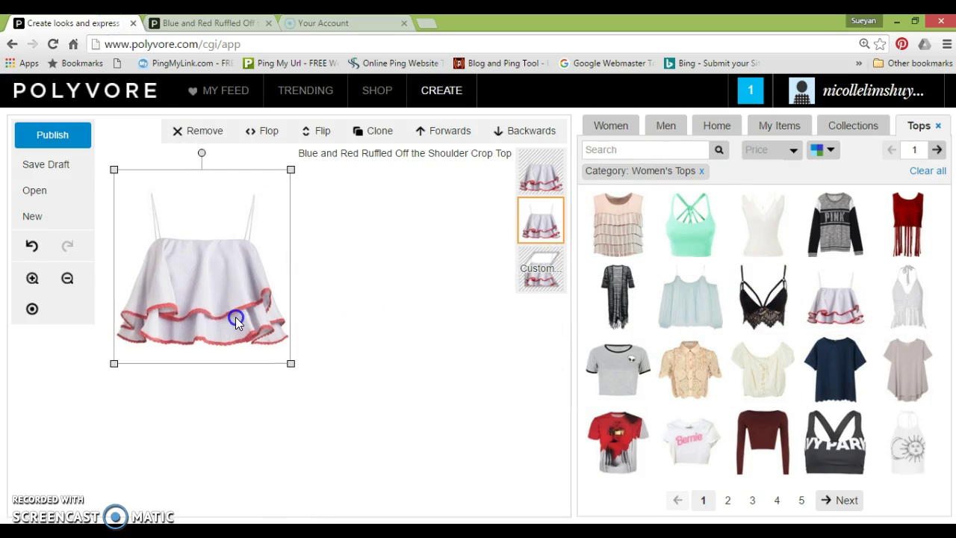
left_click(450, 349)
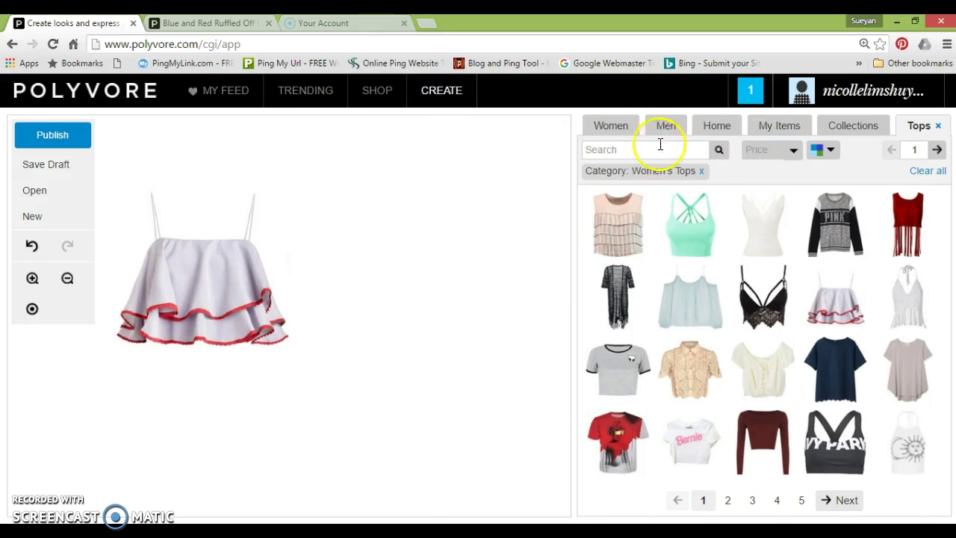
left_click(614, 132)
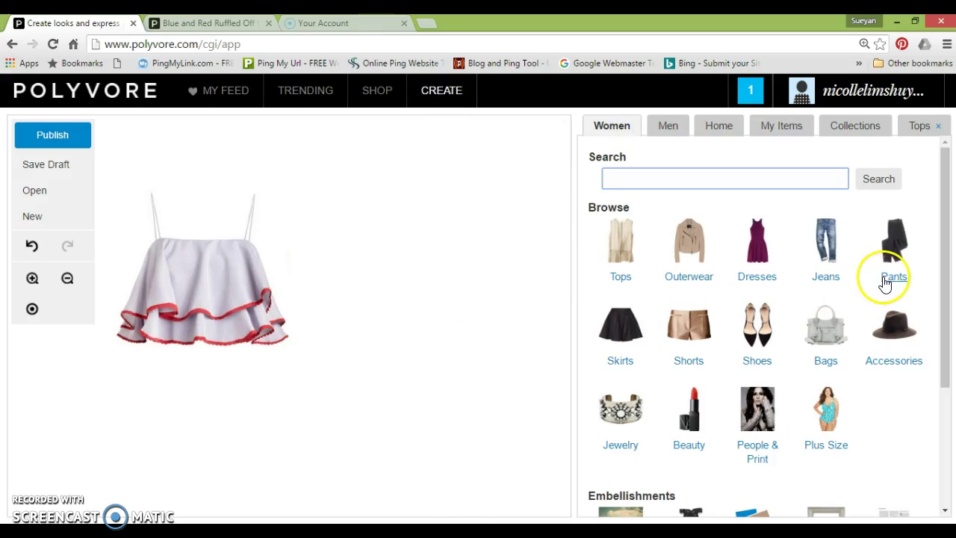
left_click(703, 350)
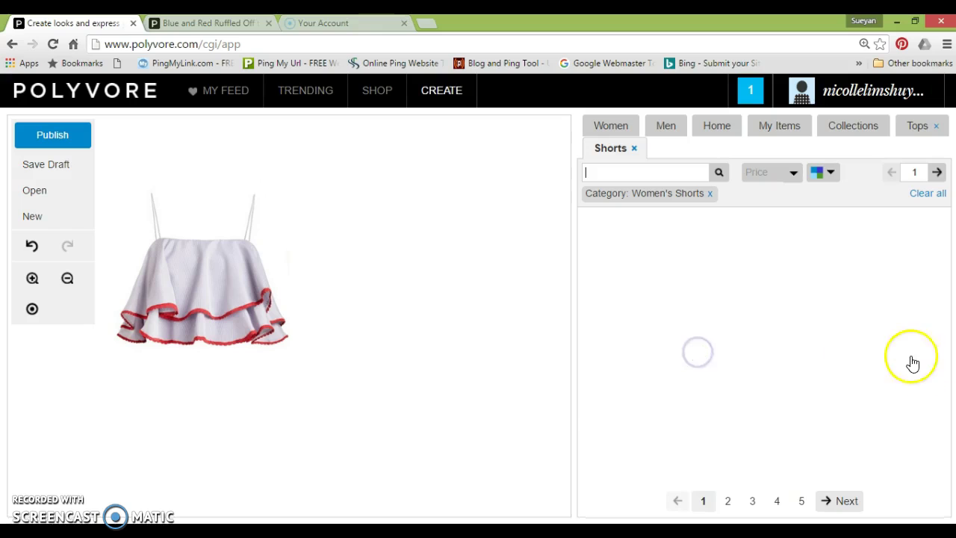
mouse_move(252, 323)
left_mouse_down()
mouse_move(335, 316)
mouse_move(261, 309)
left_mouse_up()
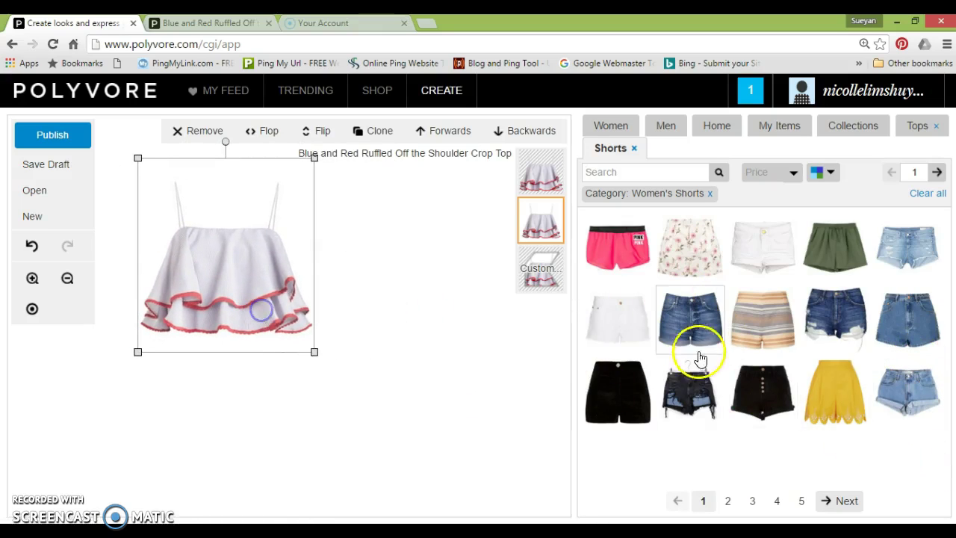
Step: Add the ALPHAMOMENT Shell Shorts from page 6 of the women's shorts to the collage, below the crop top
left_click(849, 501)
left_click(849, 502)
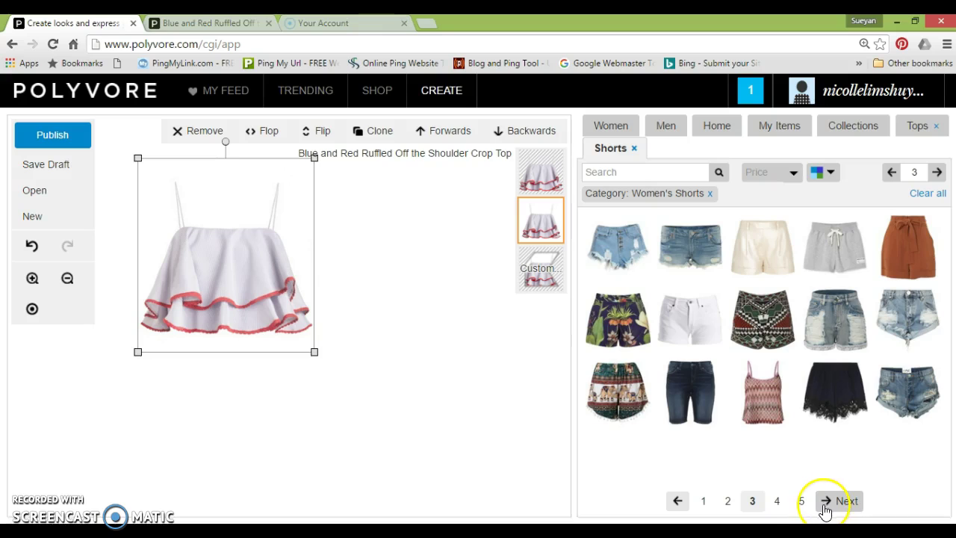
left_click(835, 501)
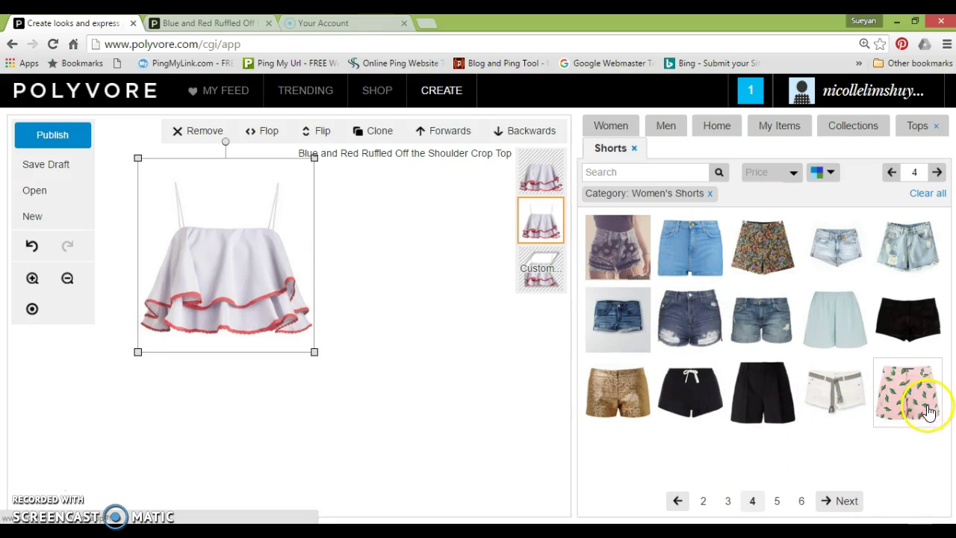
left_click(838, 502)
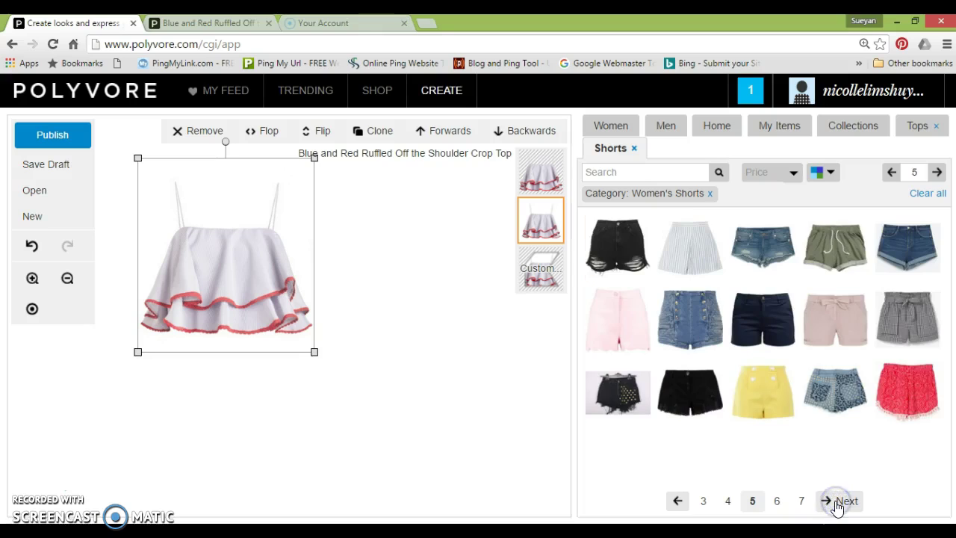
left_click(837, 506)
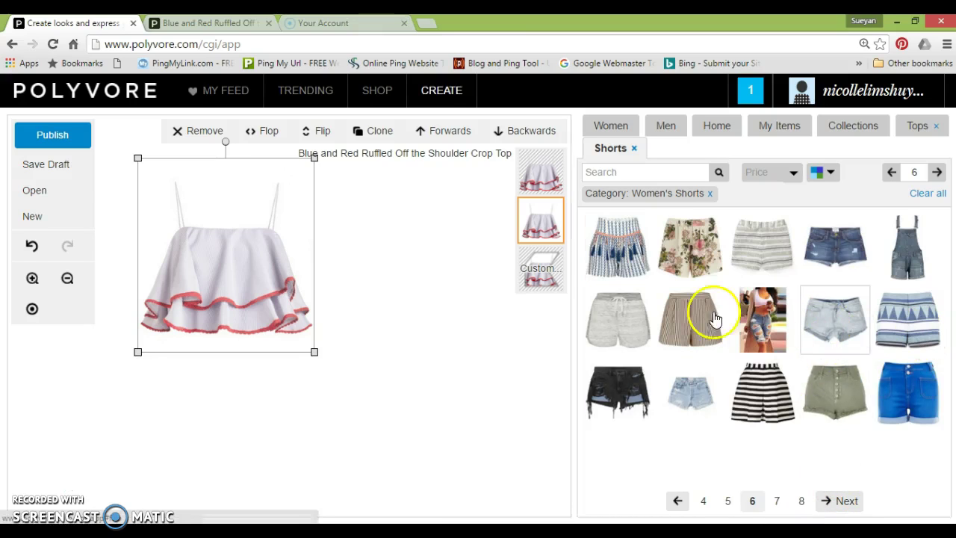
left_click_drag(629, 258, 269, 413)
left_click(404, 381)
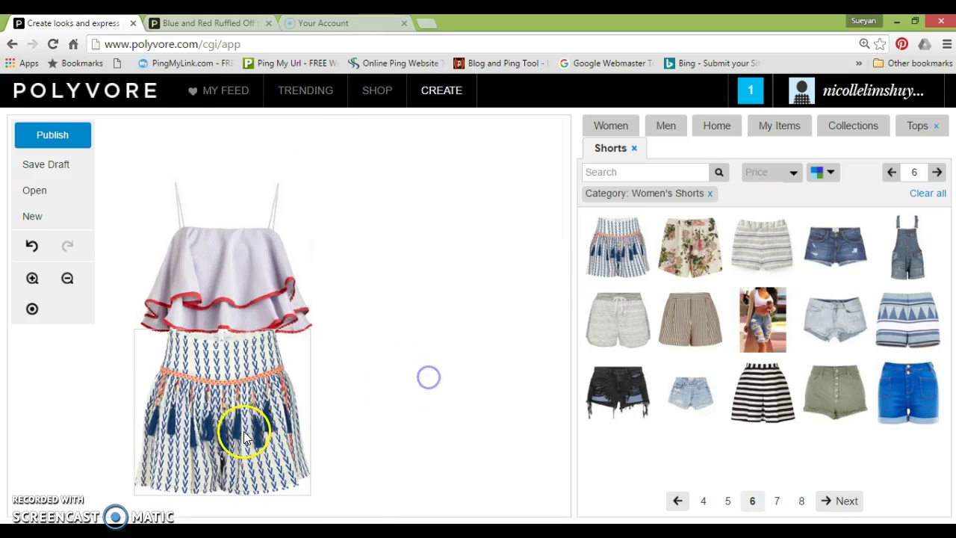
Step: Move the patterned shorts up so their waistband overlaps the lower edge of the crop top
left_click_drag(215, 390, 223, 348)
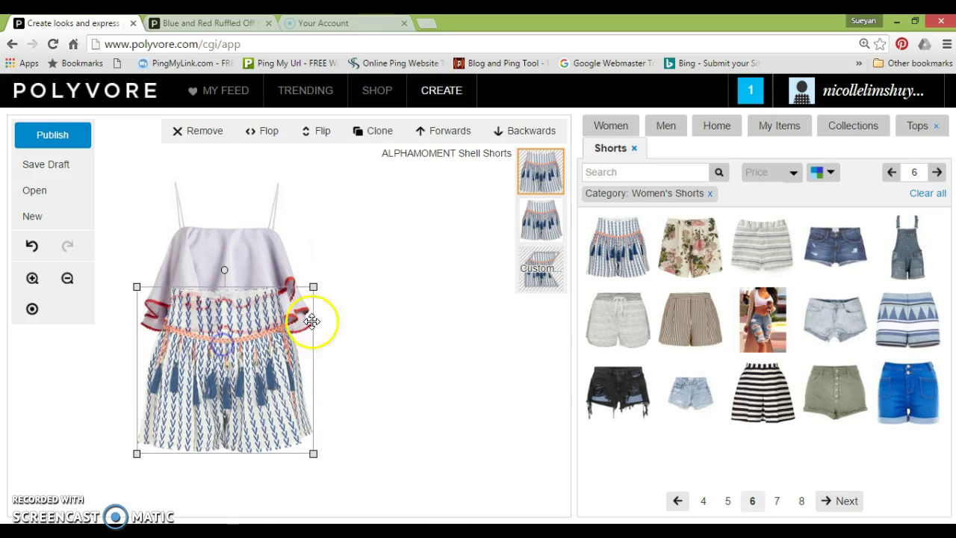
left_click_drag(313, 321, 313, 338)
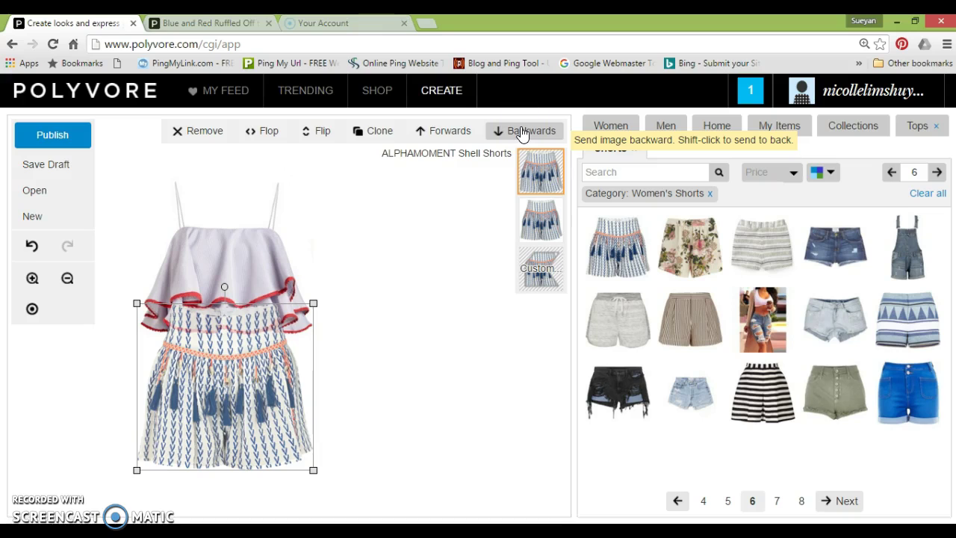
Step: Send the ALPHAMOMENT Shell Shorts behind the crop top and lower them slightly so the waistband tucks under the top's hem
left_click(522, 133)
left_click_drag(272, 423, 242, 450)
left_click(493, 398)
left_click(233, 292)
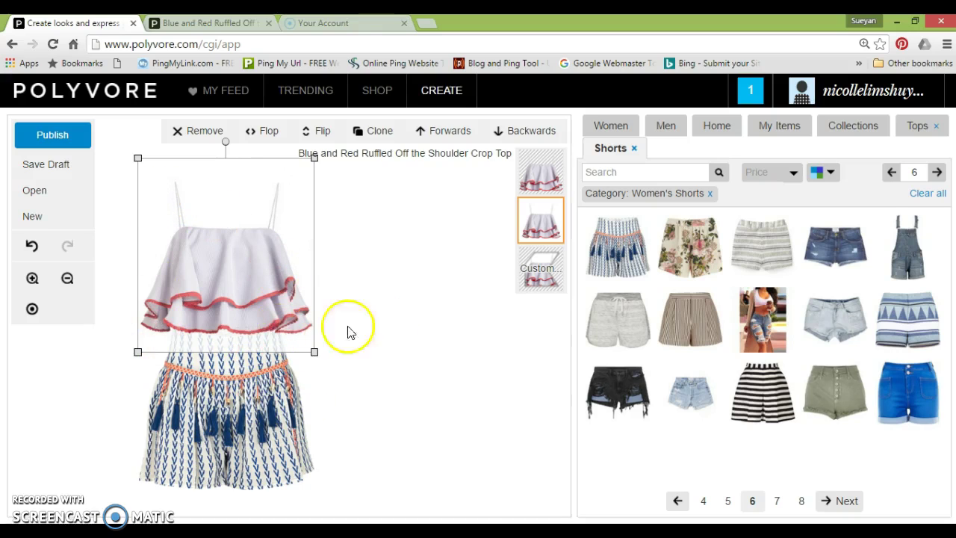
left_click(378, 307)
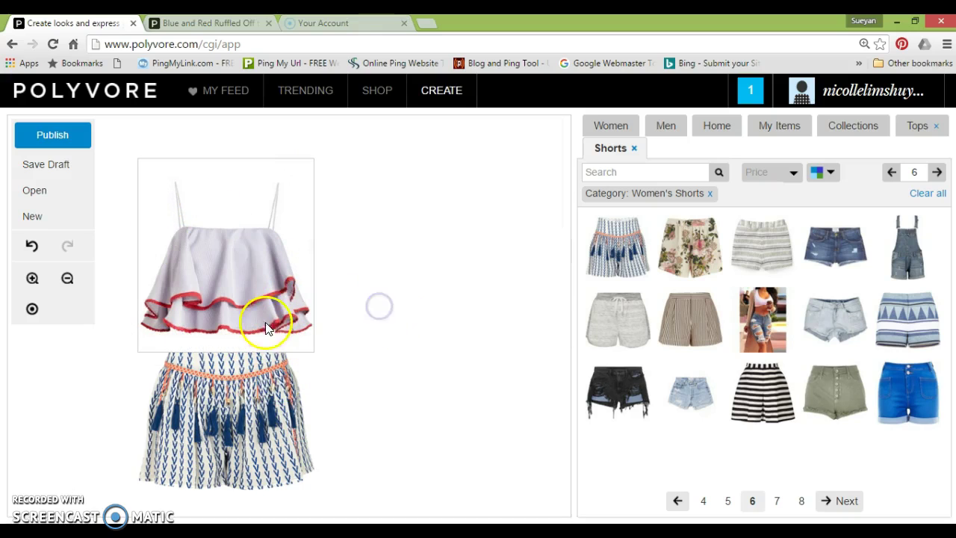
Step: Move the patterned shorts out from under the crop top and place them beside it on its right
left_click_drag(251, 391, 406, 229)
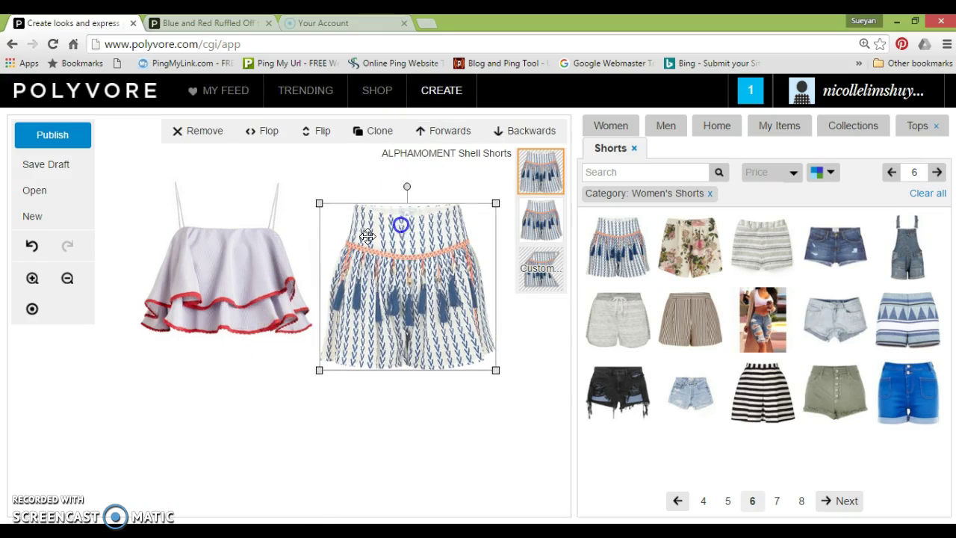
left_click(239, 299)
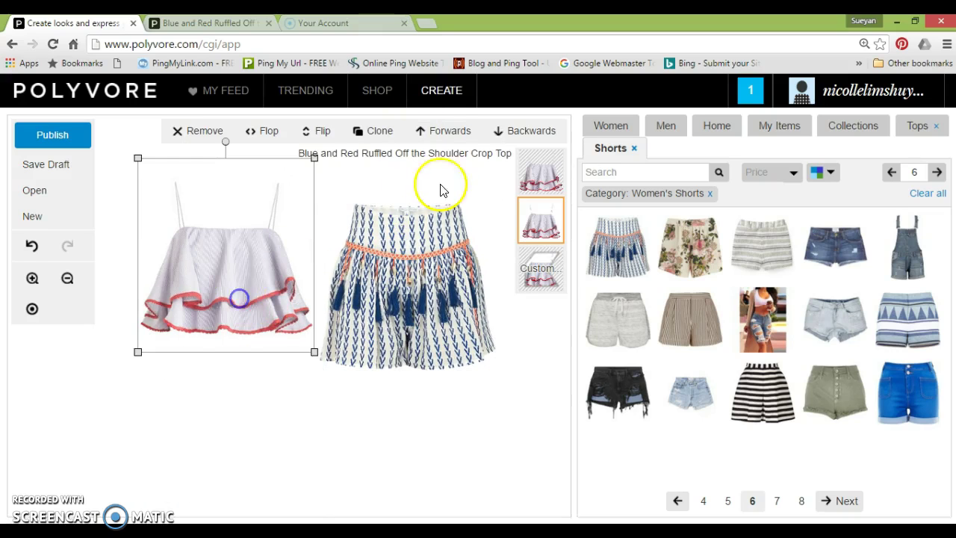
left_click(376, 419)
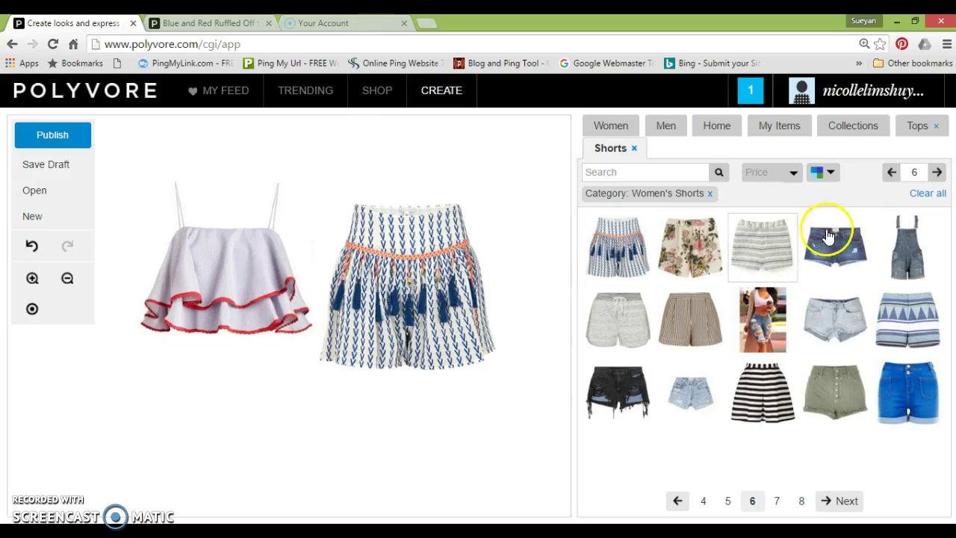
Step: Search the women's Shoes category for wedge sandals
left_click(605, 125)
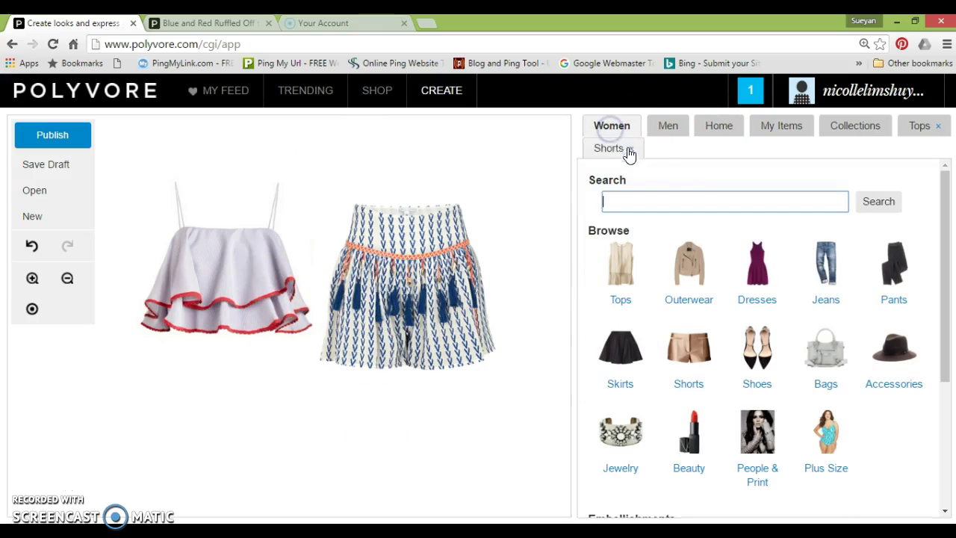
left_click(752, 370)
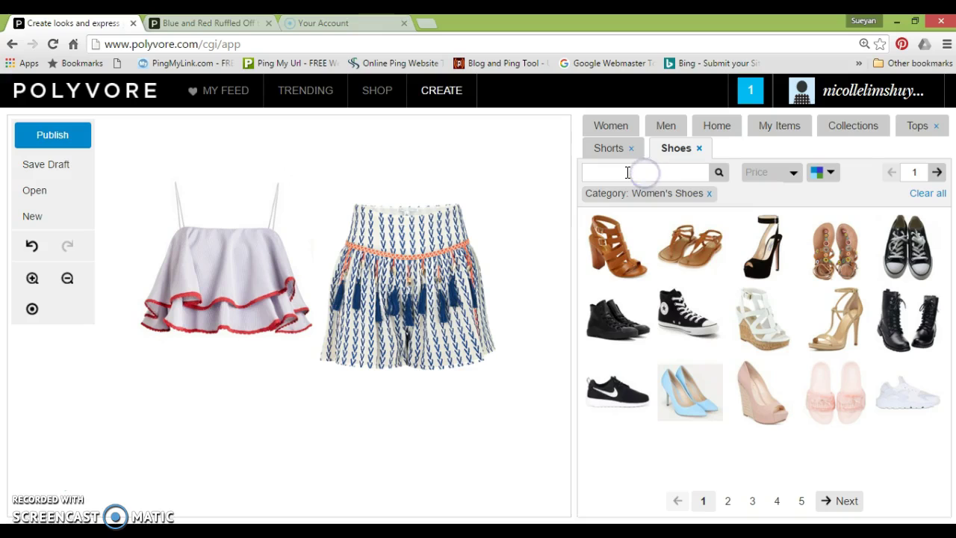
type("wedge sandals")
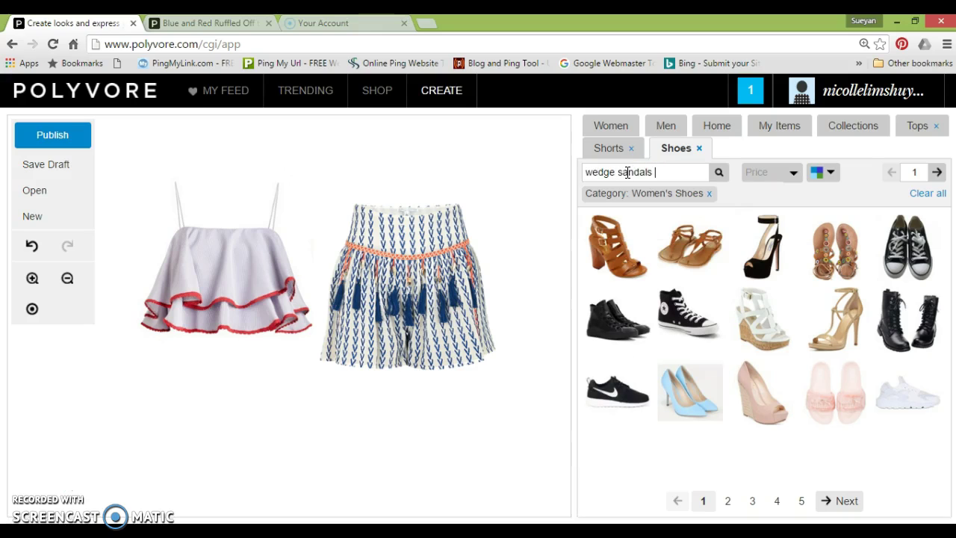
key("Return")
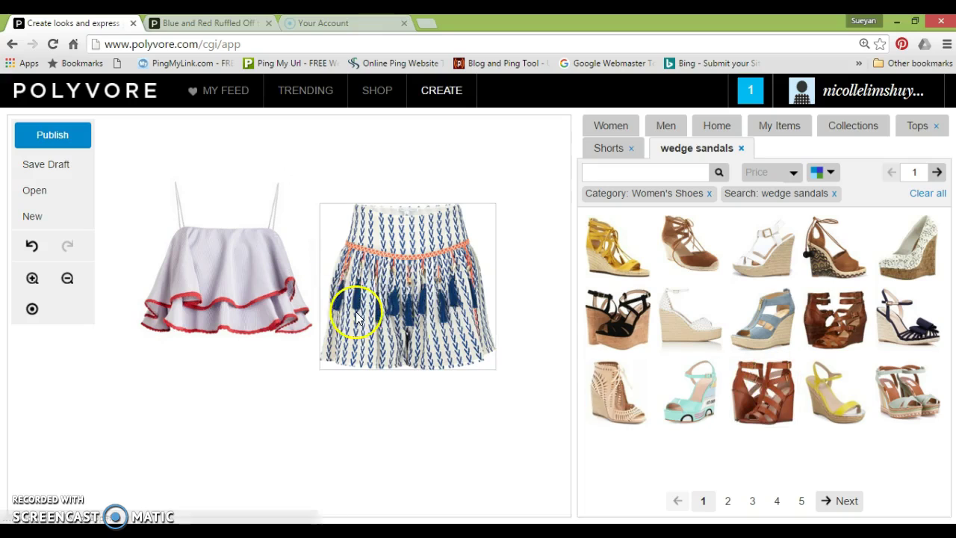
Step: Add the Paul Andrew Xiamen Heel from page 2 of the results below the crop top and shrink it to about two thirds
left_click(840, 501)
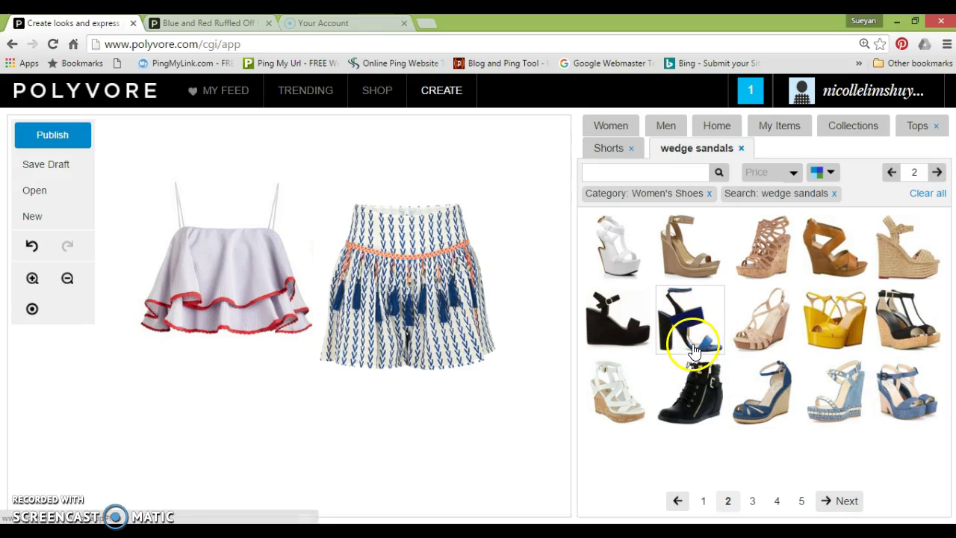
left_click_drag(693, 350, 213, 435)
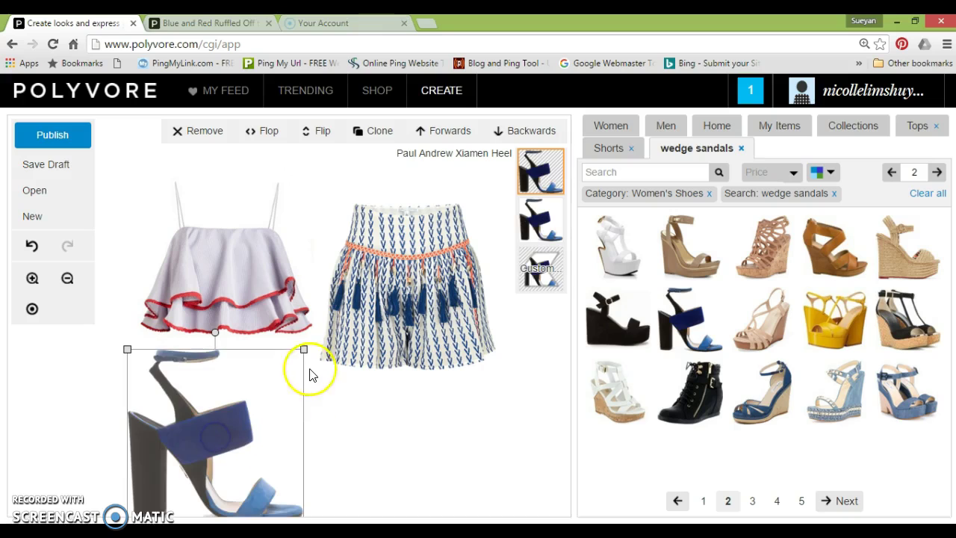
left_click_drag(304, 349, 243, 408)
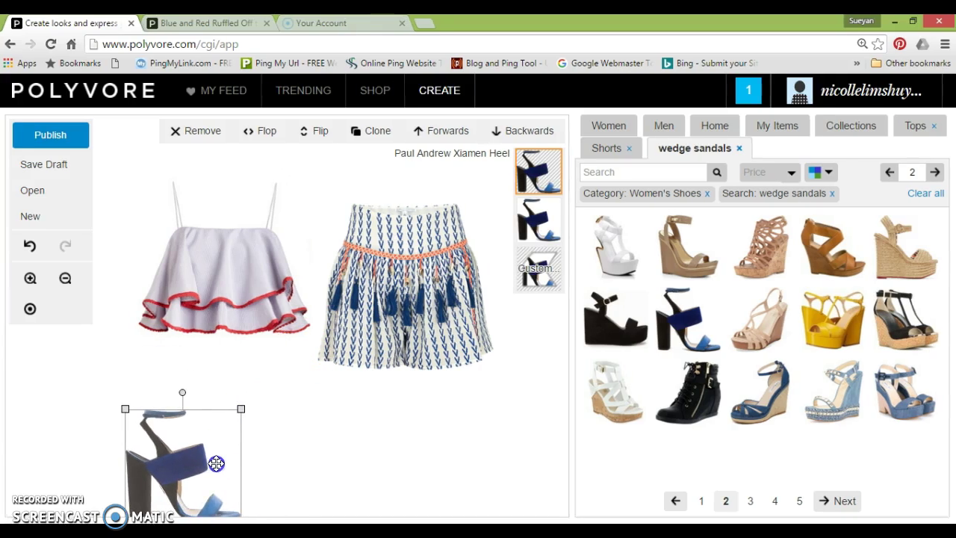
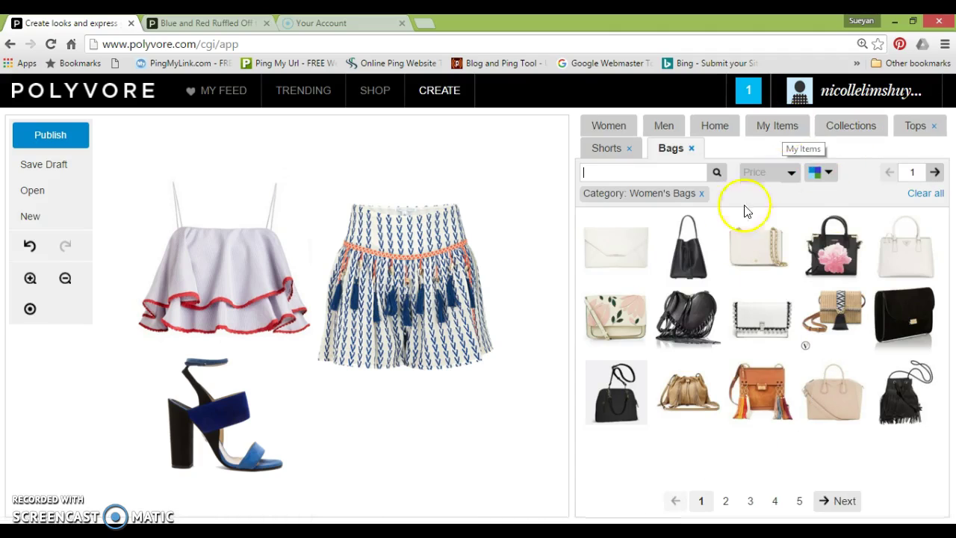
Step: Browse the first page of saved items and the published collections through page 3
left_click(794, 124)
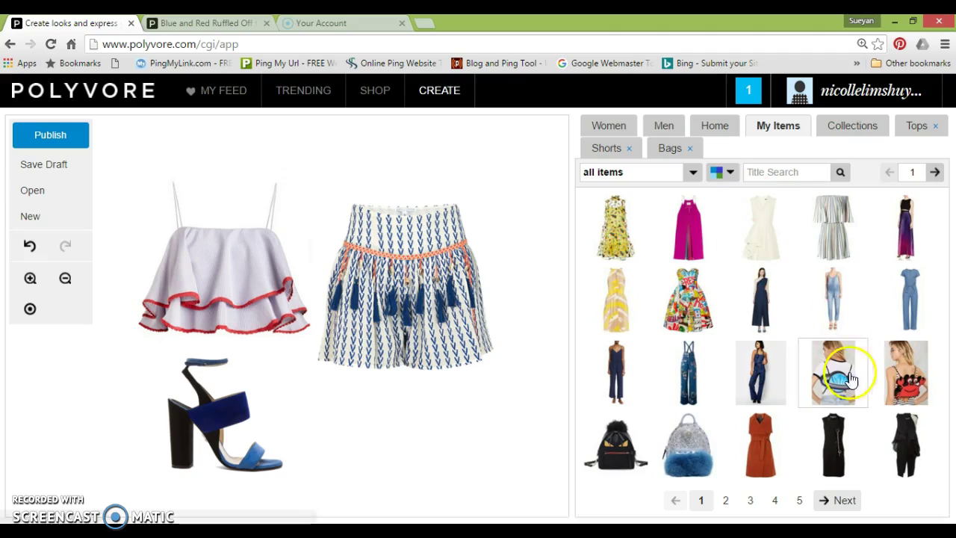
left_click(852, 128)
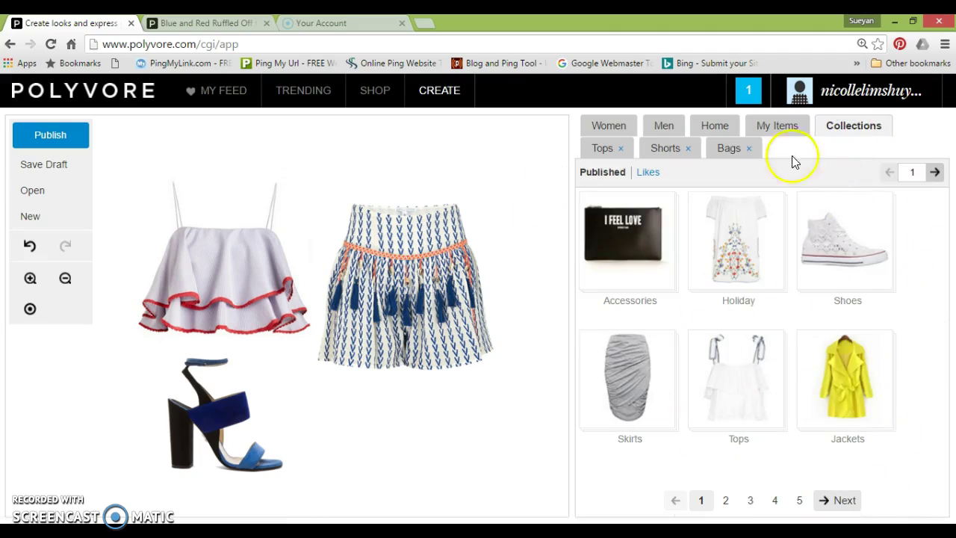
left_click(849, 506)
left_click(849, 506)
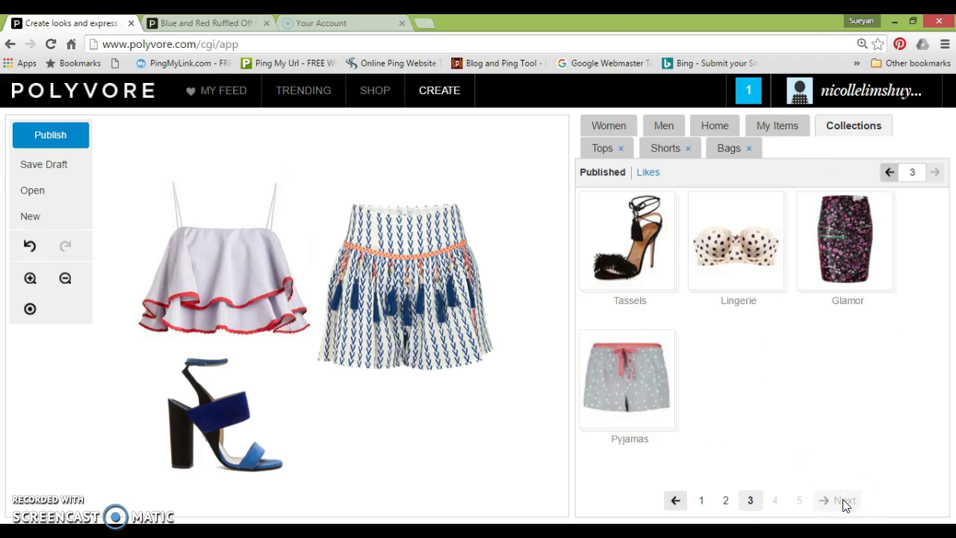
Step: Look through the saved items page by page, up to page 8
left_click(785, 124)
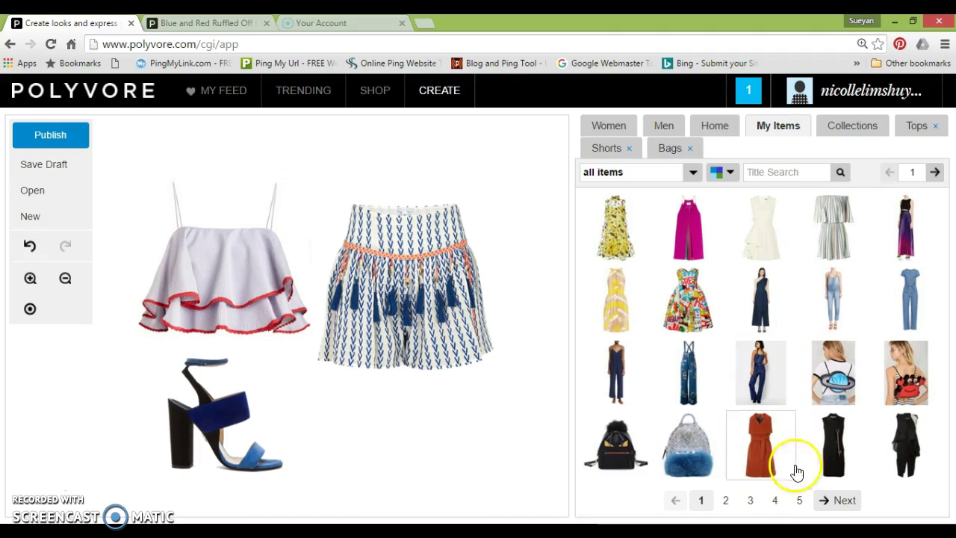
left_click(850, 500)
left_click(850, 501)
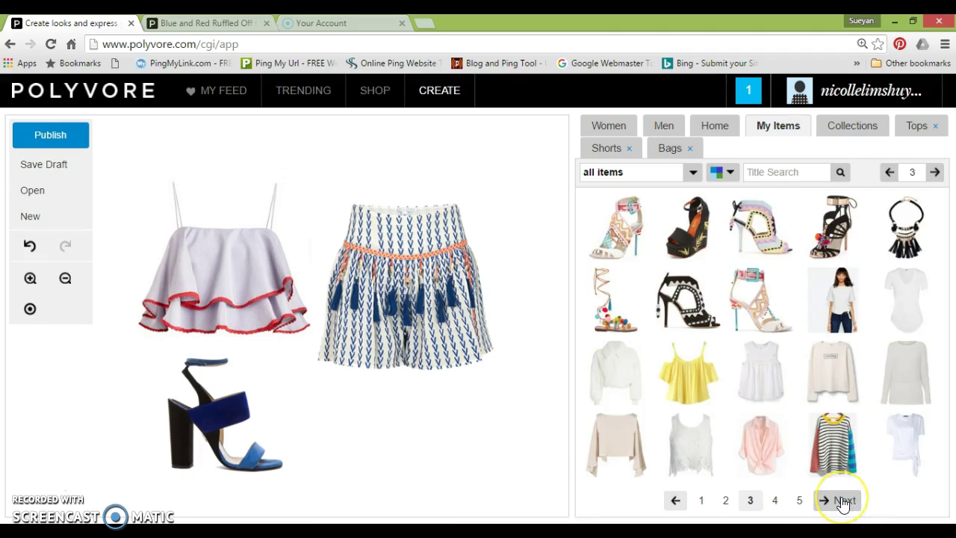
left_click(844, 502)
left_click(844, 502)
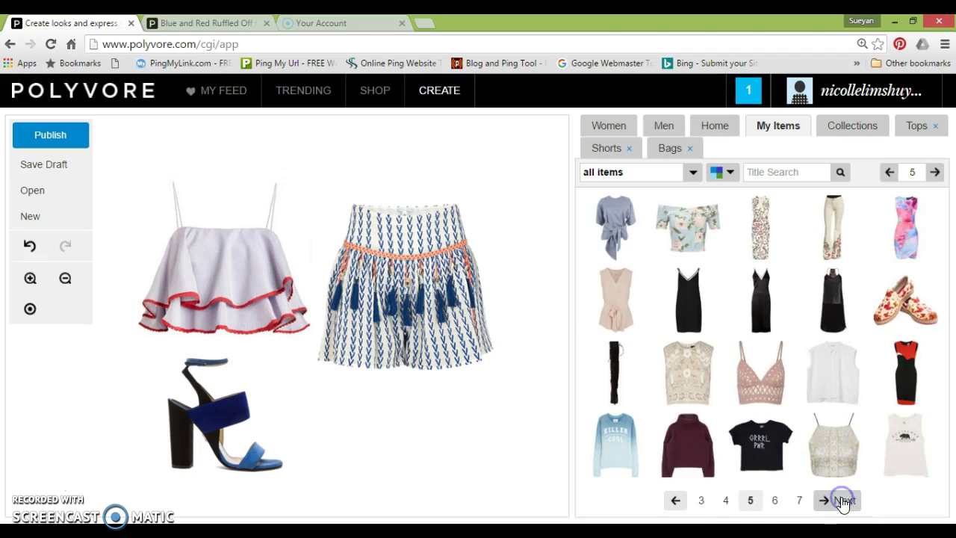
left_click(843, 502)
left_click(843, 502)
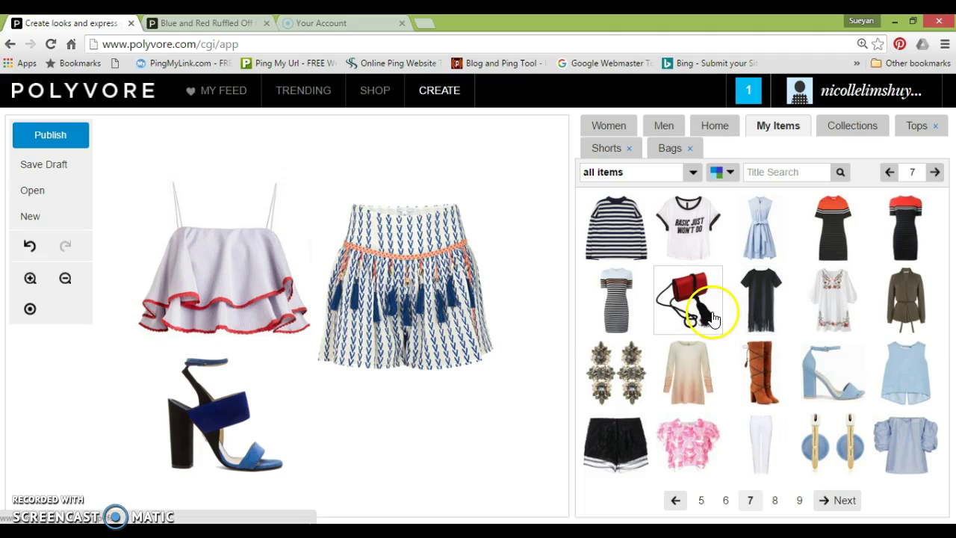
left_click(850, 504)
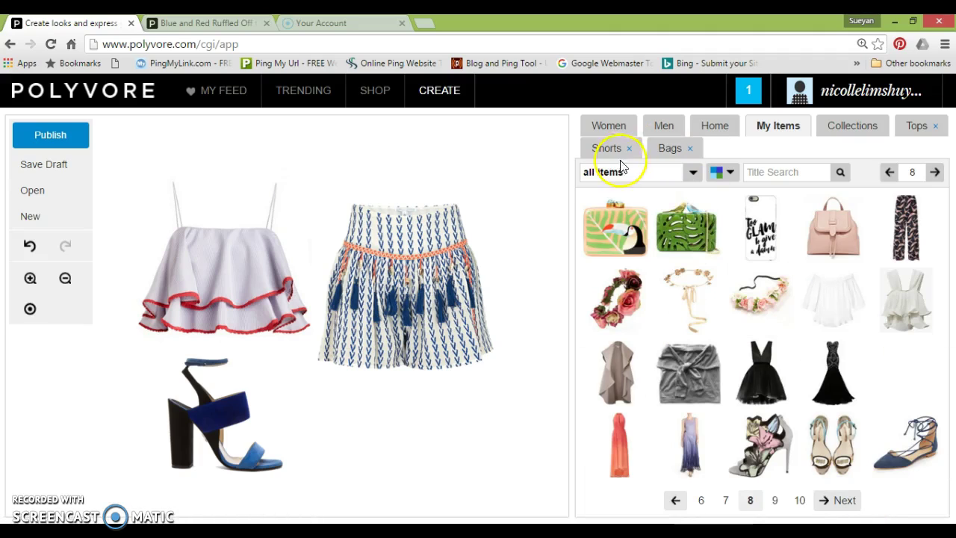
left_click(348, 309)
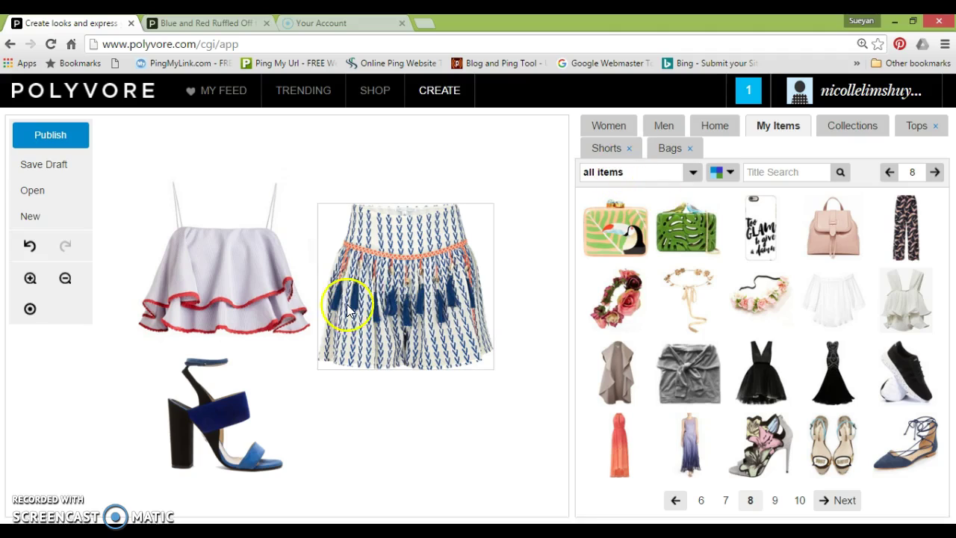
Step: Search women's bags for tassels and add the Anya Hindmarch 'All Over Georgiana' tassel clutch to the collage
left_click(671, 148)
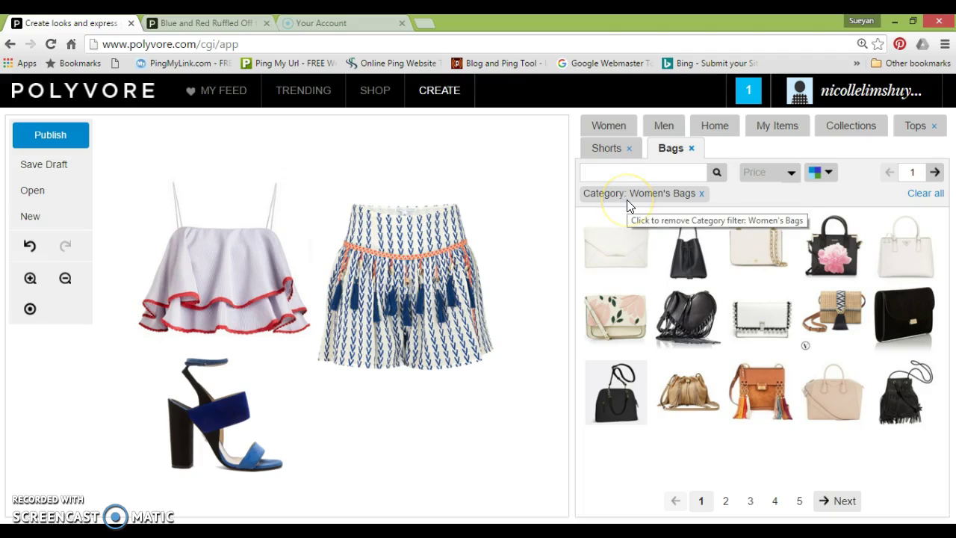
type("tassels")
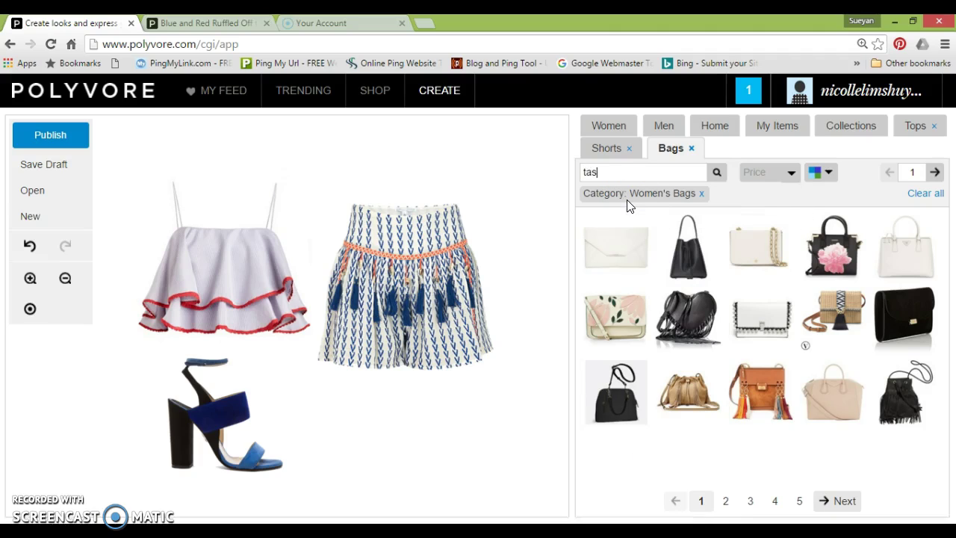
key("Return")
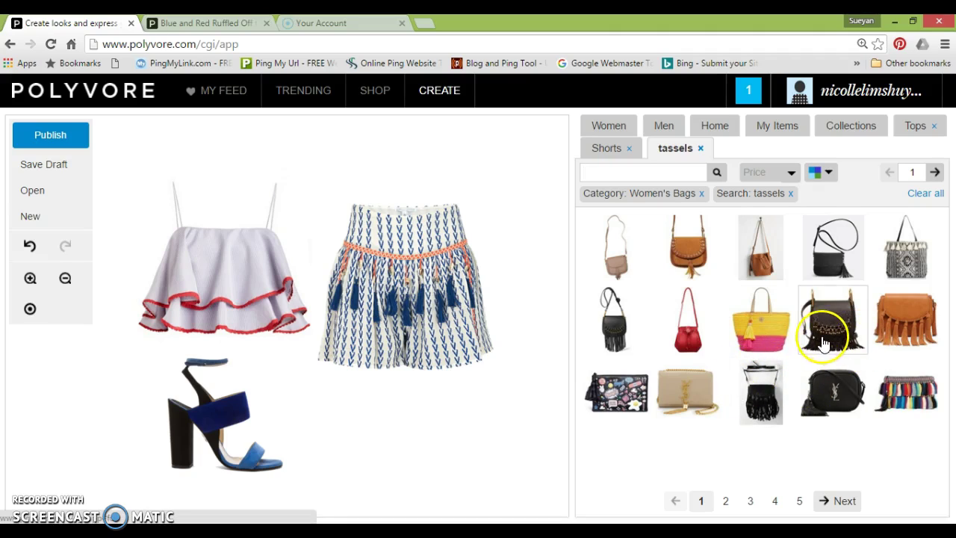
left_click(616, 411)
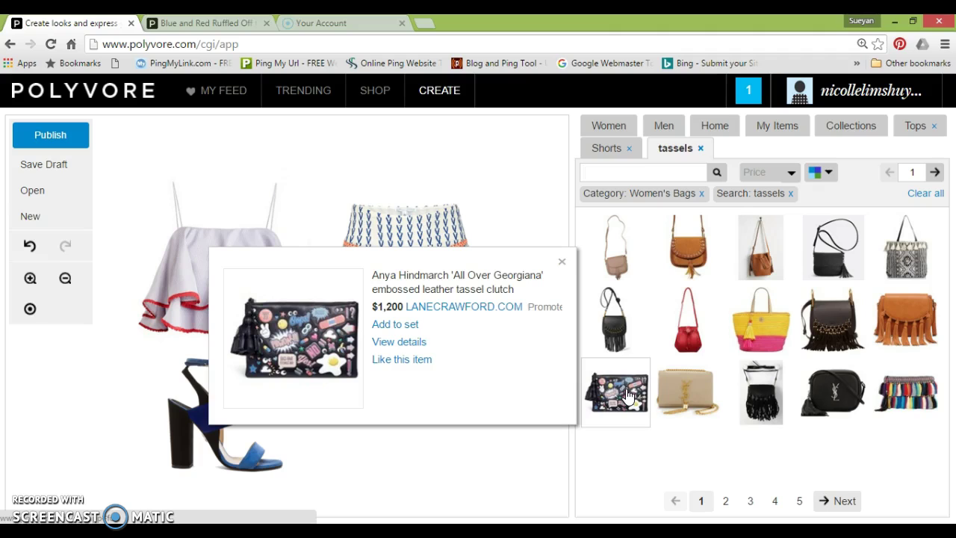
left_click_drag(626, 395, 335, 394)
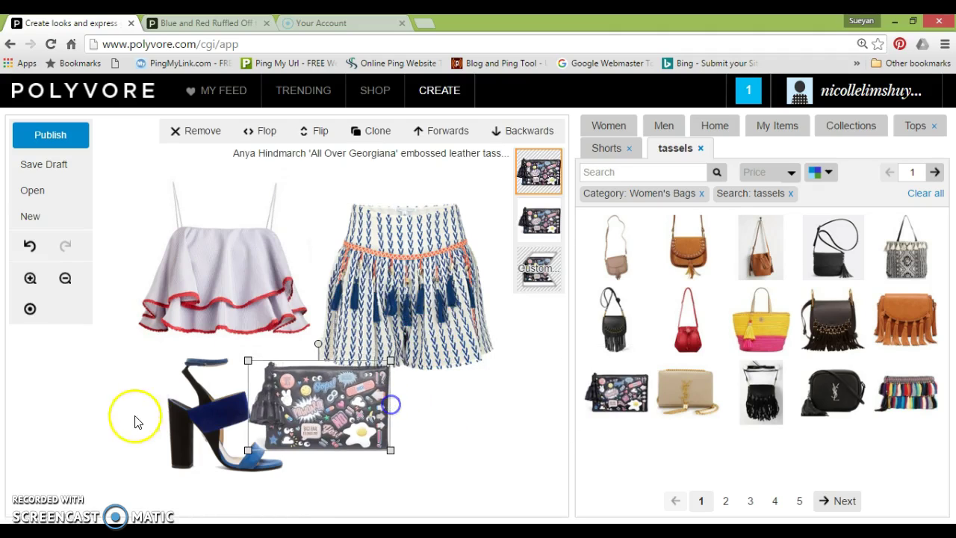
Step: Place the tassel clutch to the left of the blue heel, shift the heel right, and enlarge the clutch
left_click_drag(267, 406, 43, 377)
left_click_drag(246, 448, 321, 441)
left_click_drag(46, 351, 175, 416)
left_click_drag(93, 365, 53, 327)
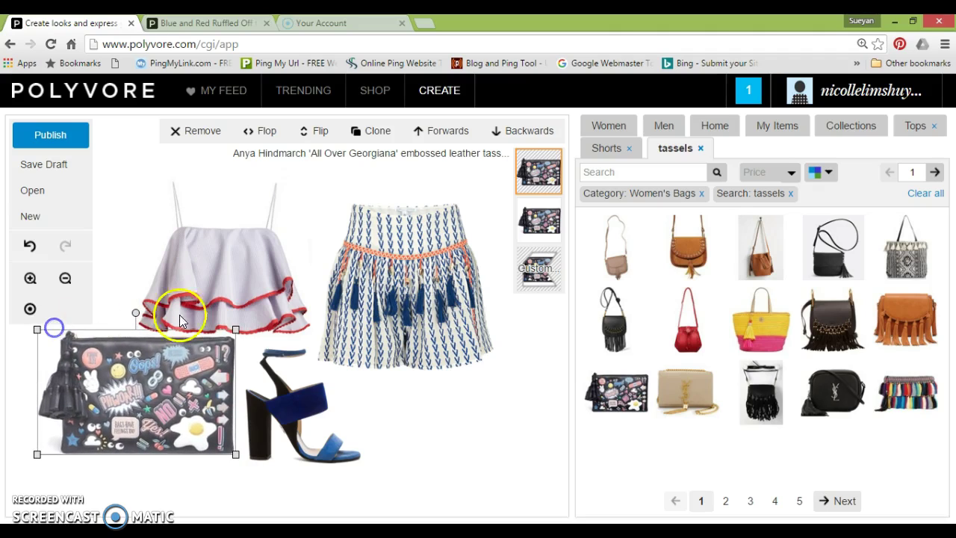
Step: Raise the shorts, move the blue heel beneath them, and position the tassel clutch beneath the crop top
left_click_drag(309, 432, 329, 441)
left_click(388, 316)
left_click_drag(420, 291, 413, 260)
left_click_drag(341, 454, 461, 442)
left_click(170, 418)
left_click_drag(170, 418, 281, 433)
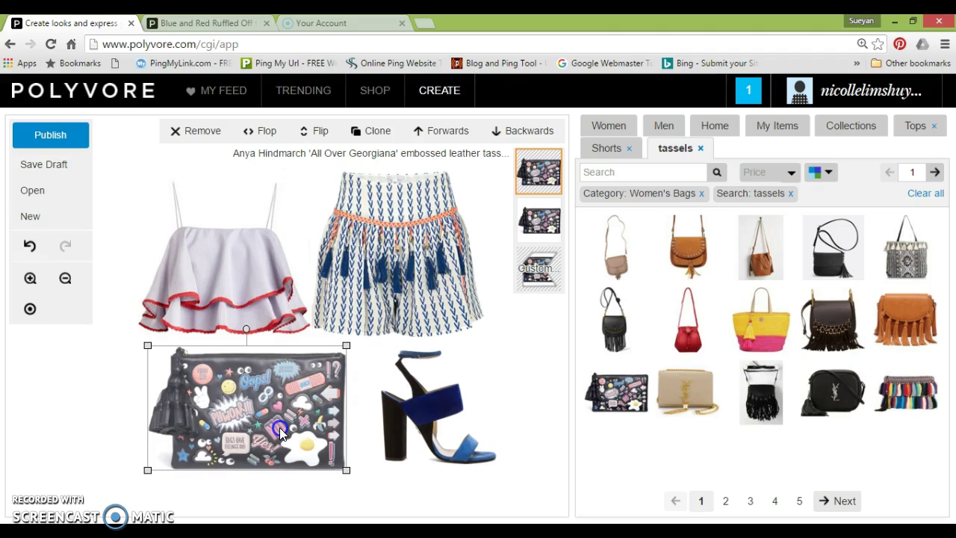
Step: Nudge the shorts and the crop top slightly right and down to even out the arrangement
left_click_drag(366, 273, 380, 278)
left_click_drag(261, 284, 264, 292)
left_click(535, 376)
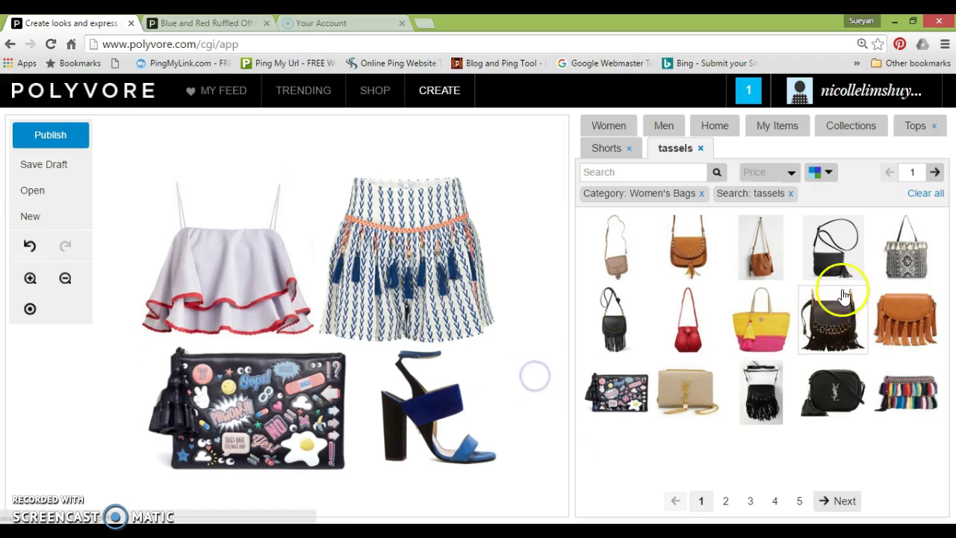
Step: Add the Disney Little Mermaid Enamel Shell Bangle Bracelet from page 2 of women's Jewelry above the crop top
left_click(611, 128)
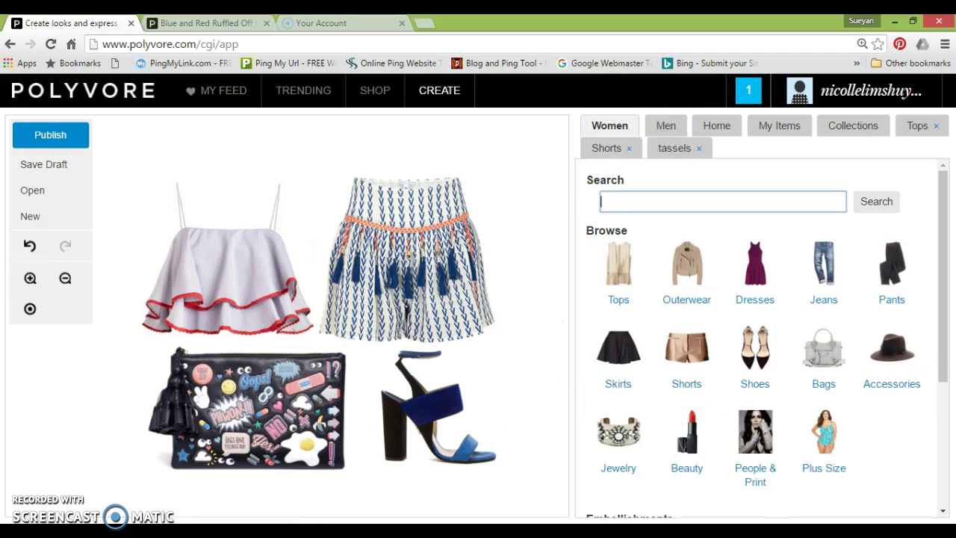
left_click_drag(945, 324, 946, 404)
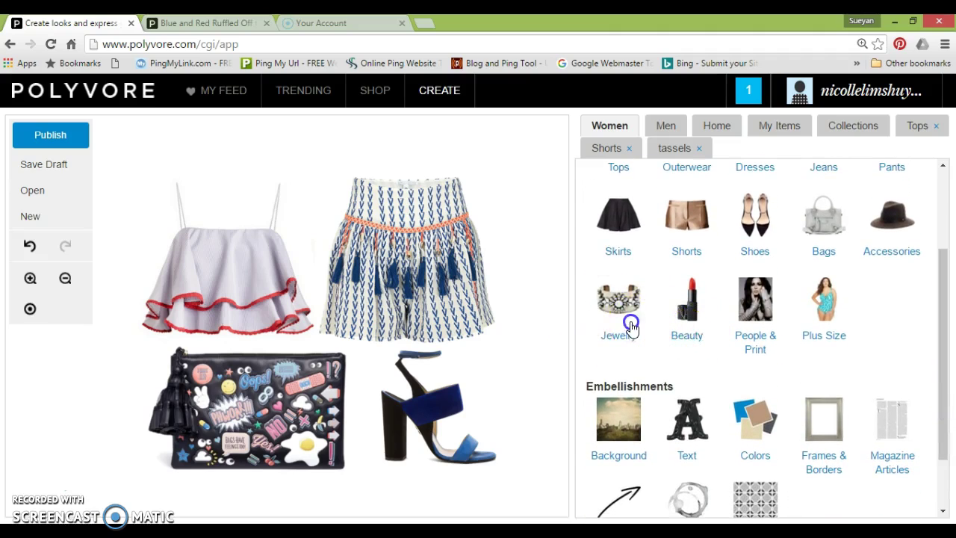
left_click(631, 327)
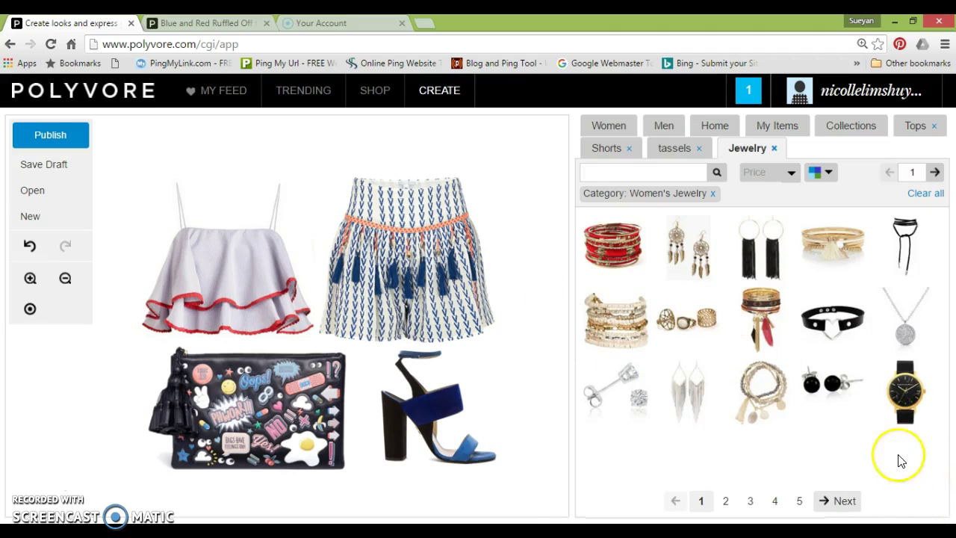
left_click(858, 499)
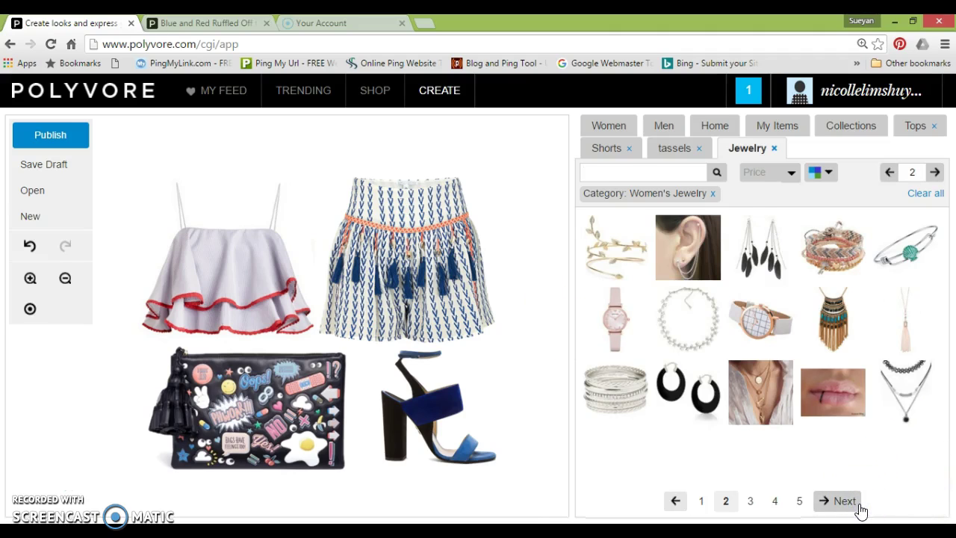
mouse_move(897, 269)
left_mouse_down()
mouse_move(190, 231)
mouse_move(90, 213)
mouse_move(254, 175)
left_mouse_up()
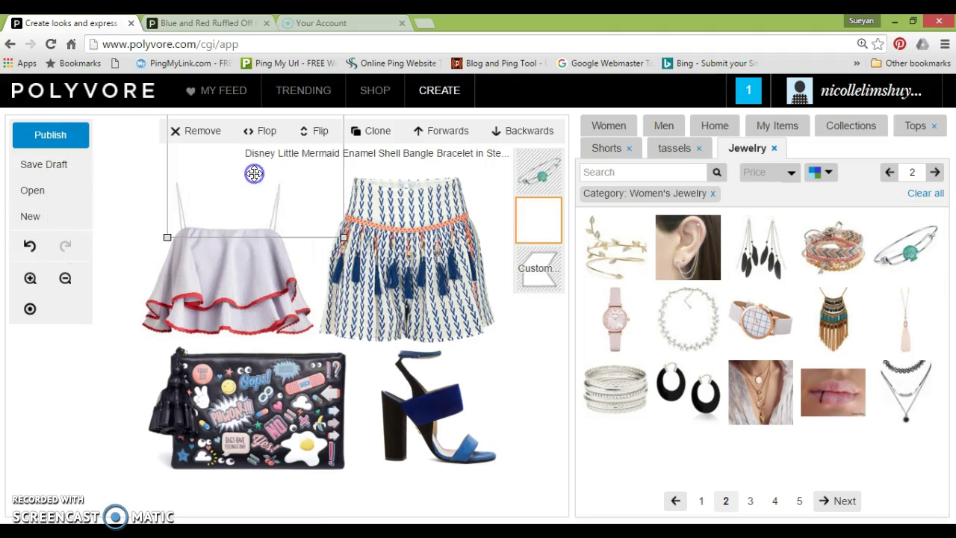
Step: Shrink the shell bangle bracelet, tilt it clockwise, and place it beside the blue heel beneath the shorts
left_click_drag(350, 250, 260, 227)
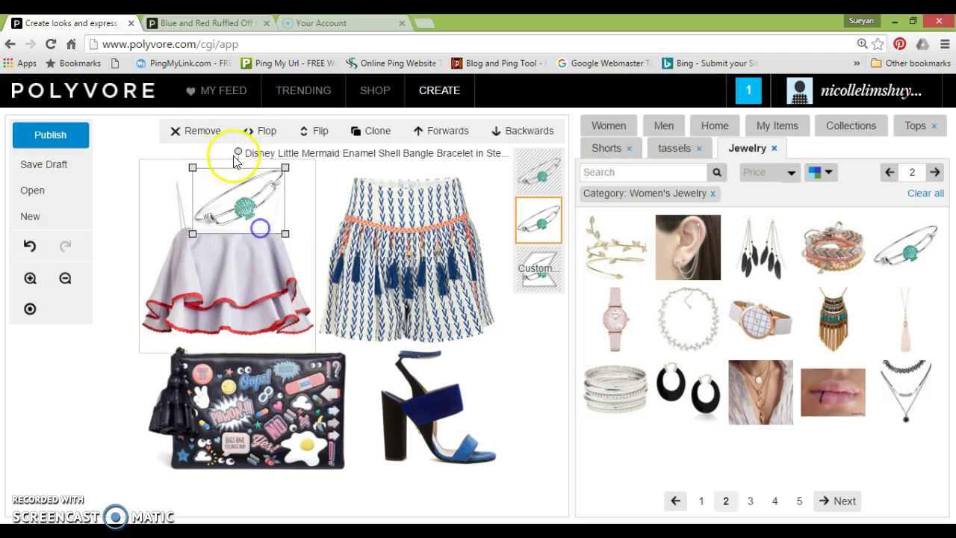
left_click_drag(240, 153, 258, 152)
left_click_drag(246, 198, 523, 390)
left_click_drag(485, 344, 498, 397)
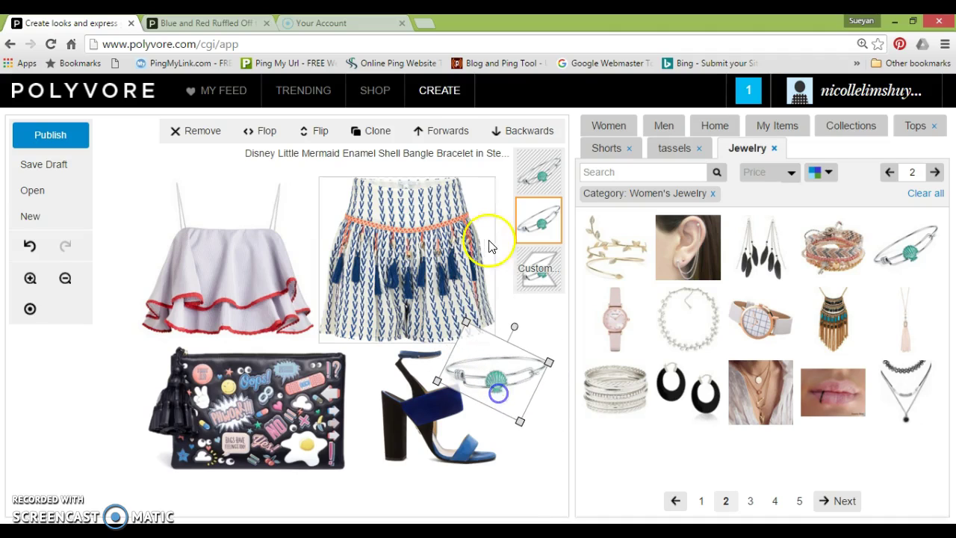
left_click(562, 329)
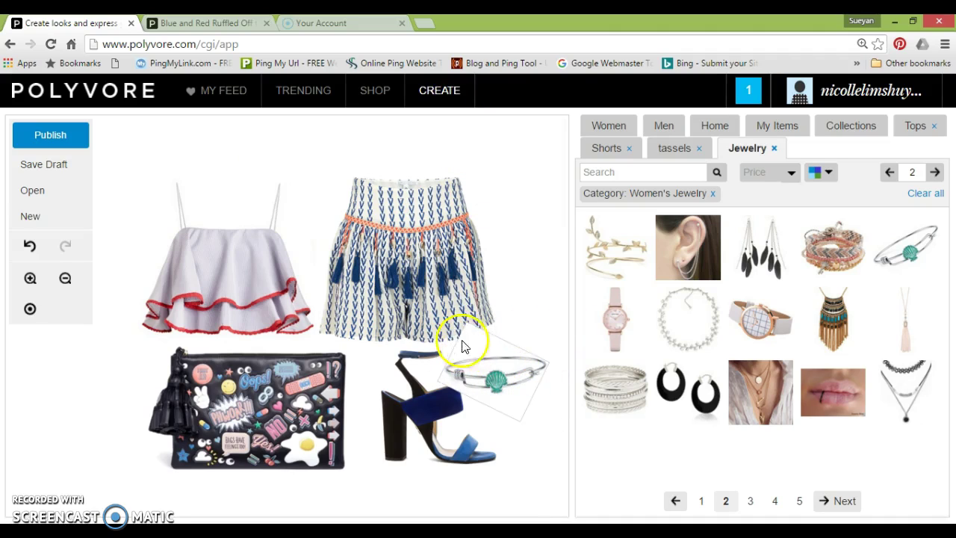
Step: Nudge the shell bangle bracelet slightly upward beside the blue heel
left_click(483, 360)
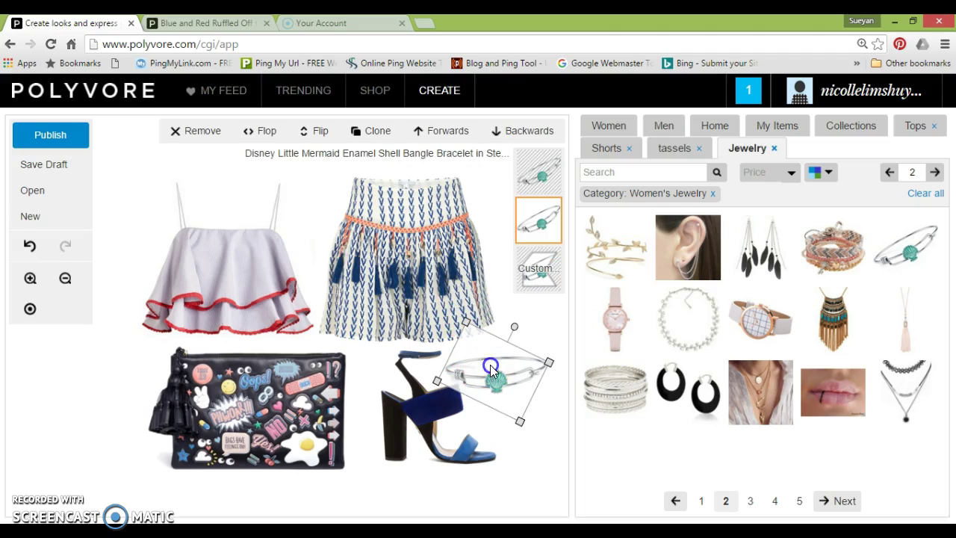
left_click(557, 137)
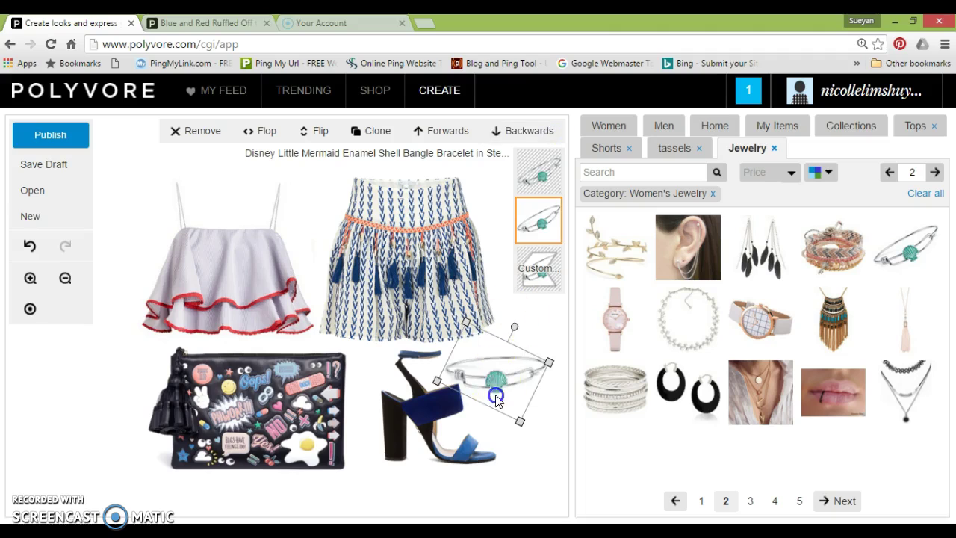
left_click_drag(494, 381, 491, 375)
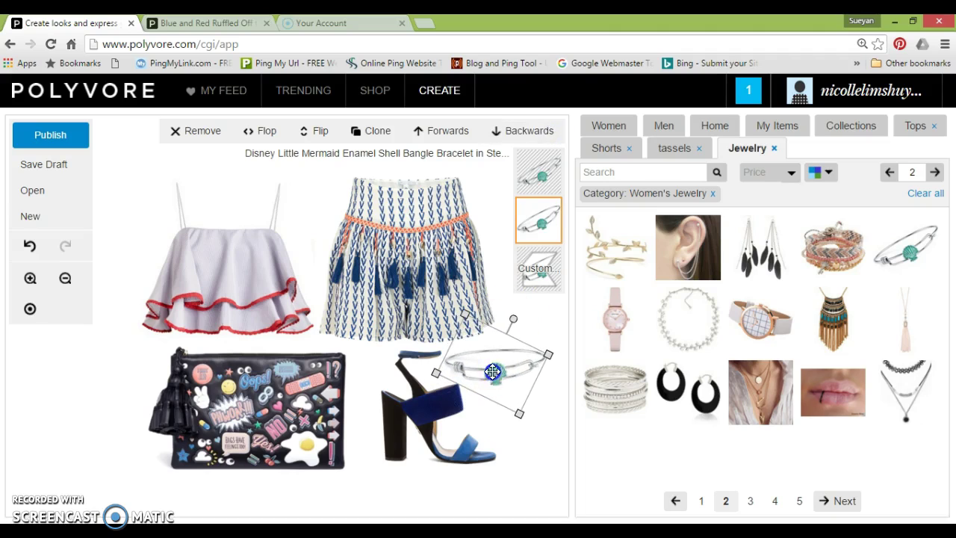
left_click(542, 448)
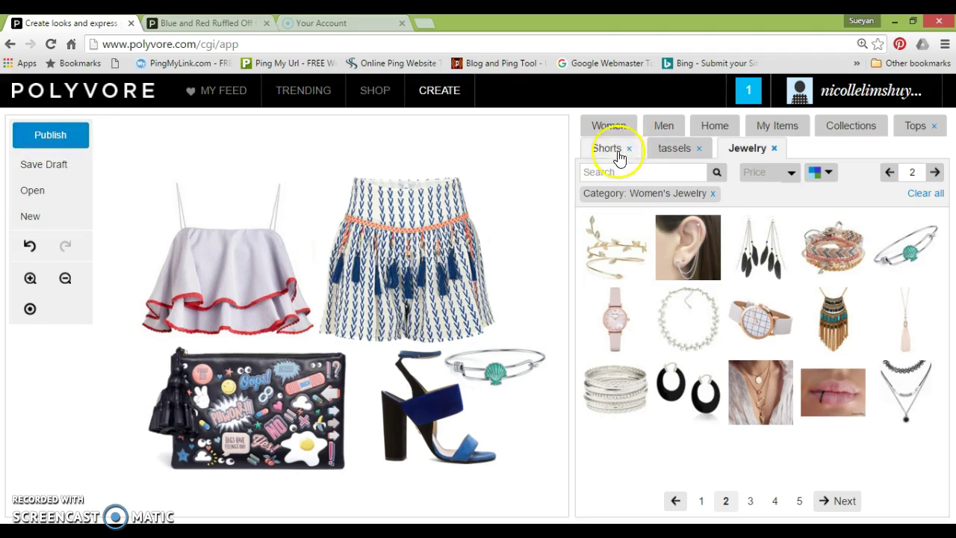
Step: Add a text item in the Shelley Script font to the set and move it above the crop top
left_click(619, 121)
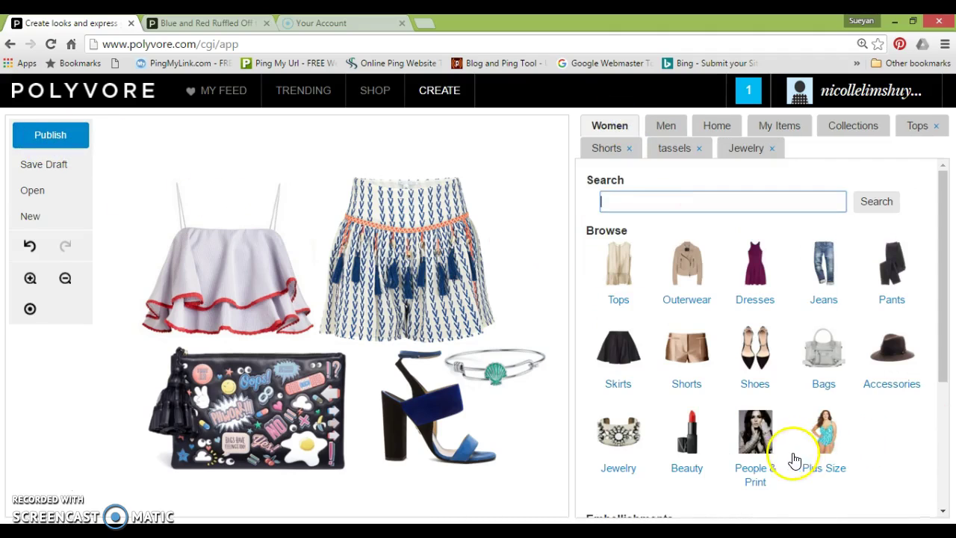
left_click_drag(944, 363, 944, 486)
left_click(704, 384)
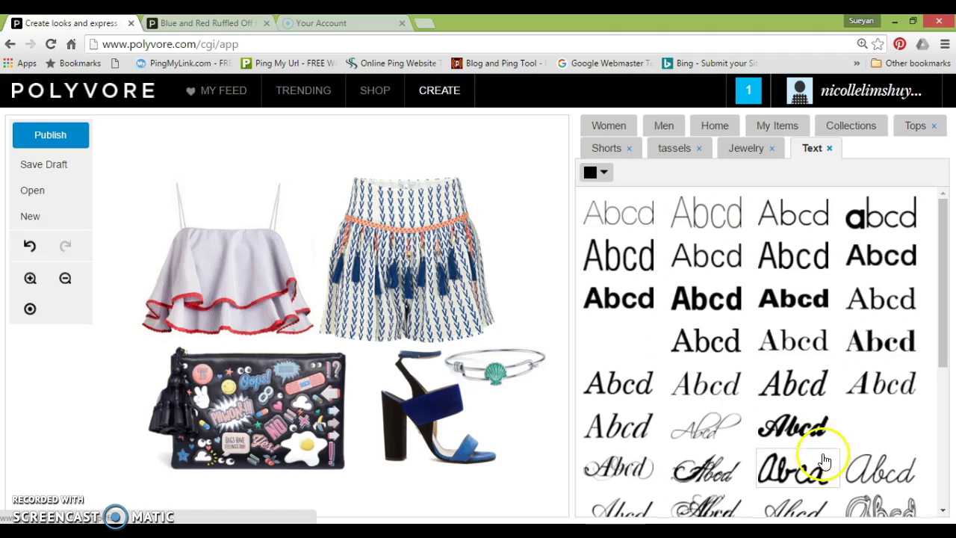
left_click_drag(944, 343, 945, 400)
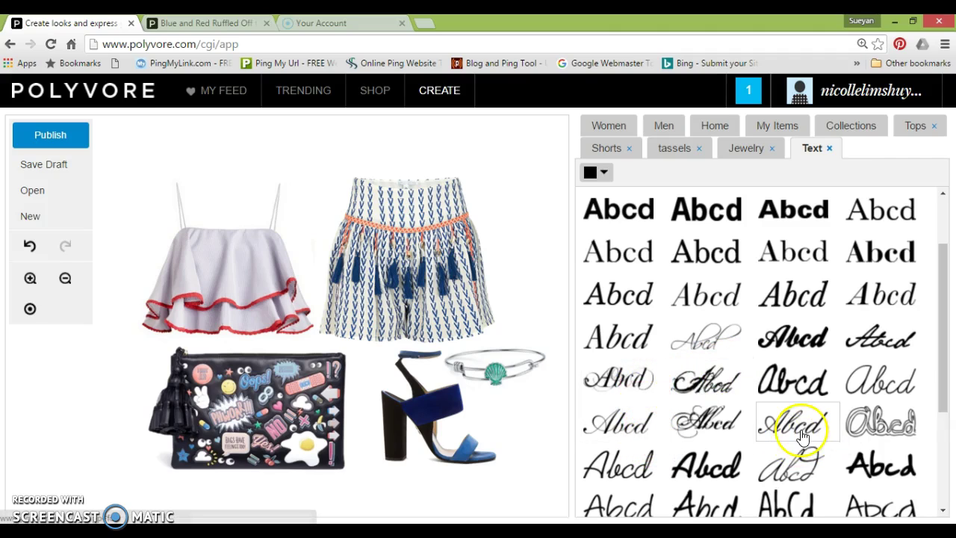
left_click(649, 422)
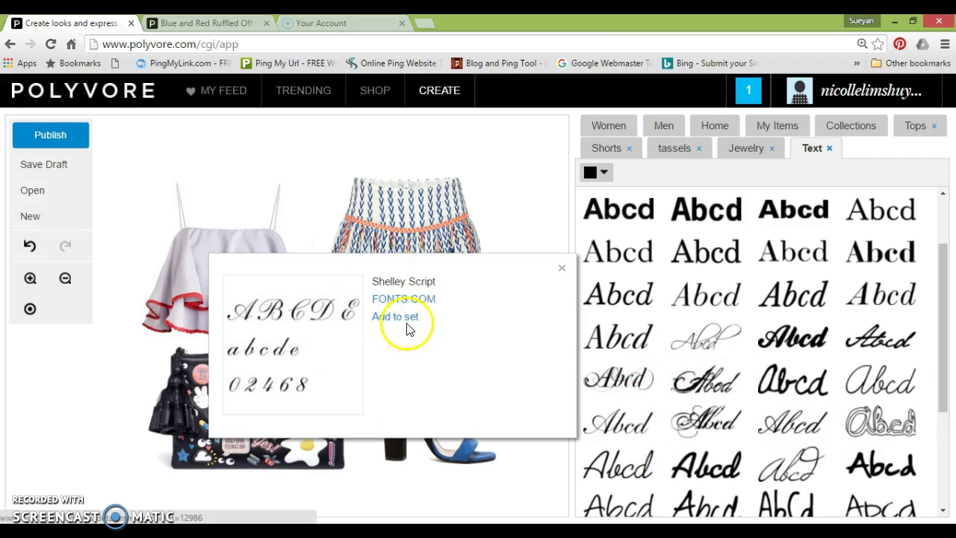
left_click(405, 317)
left_click_drag(210, 305, 165, 162)
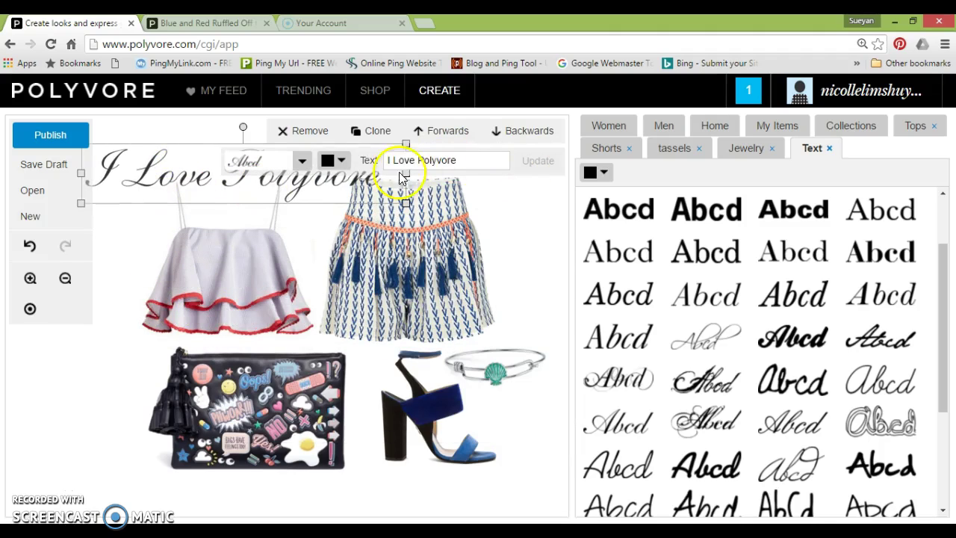
Step: Change the text item's wording to "Weekend" and shift it to the right between the crop top and shorts
left_click_drag(476, 164, 375, 164)
type("WE")
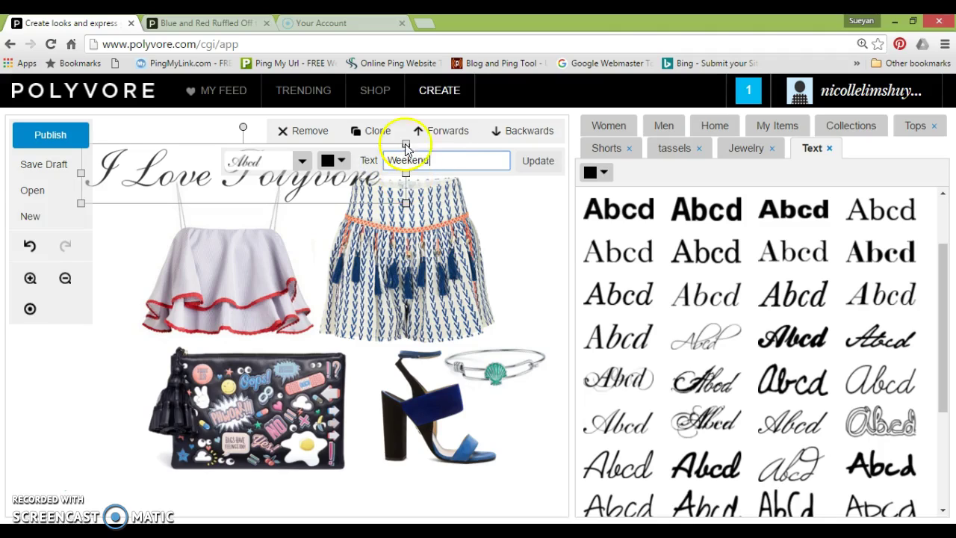
left_click(540, 160)
left_click_drag(356, 227, 461, 232)
left_click(523, 274)
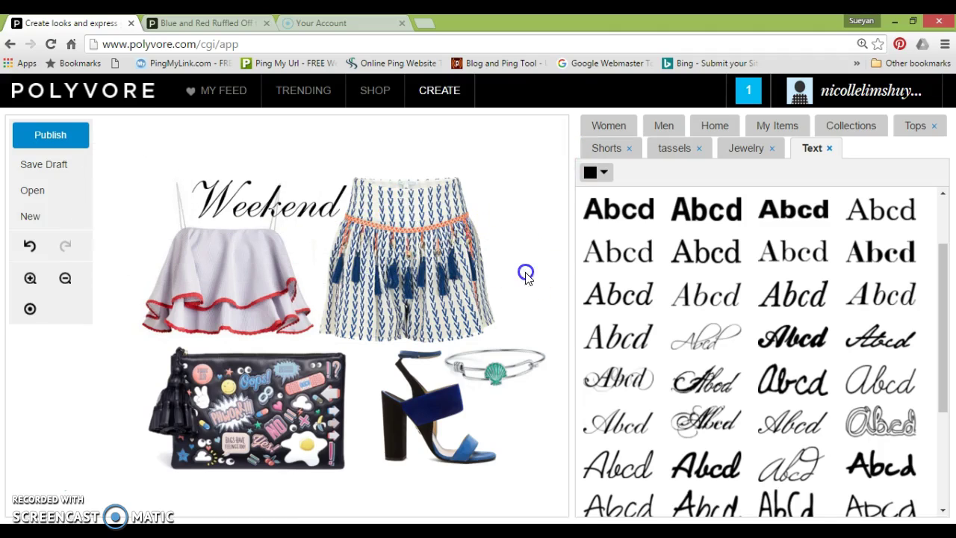
Step: Rotate the "Weekend" text to read vertically upward and place it to the left of the crop top
left_click_drag(307, 198, 205, 291)
left_click_drag(259, 247, 161, 299)
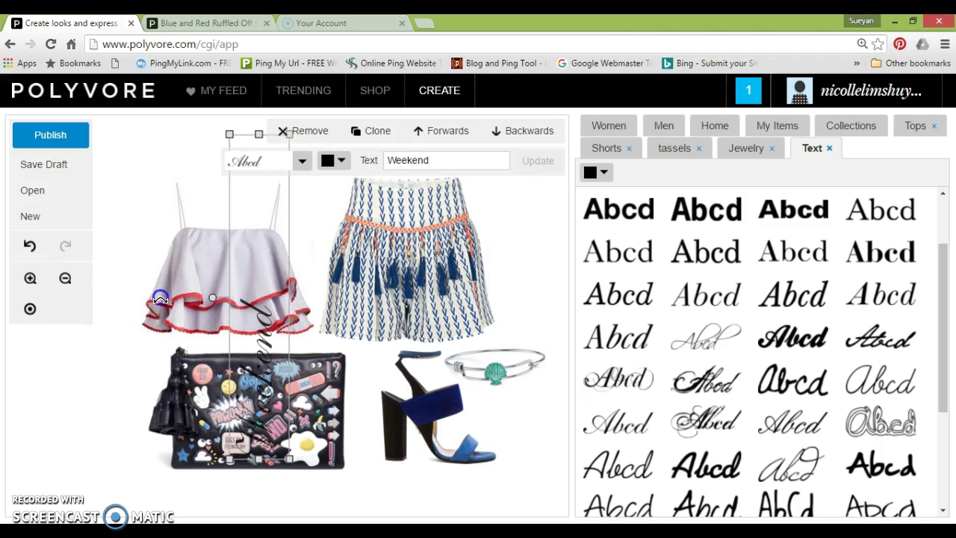
left_click_drag(279, 404, 144, 297)
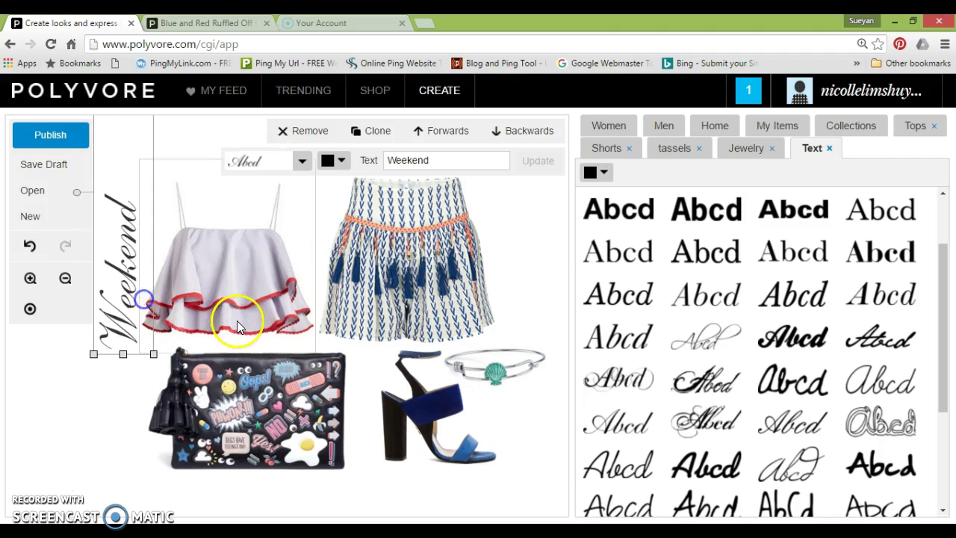
left_click(522, 275)
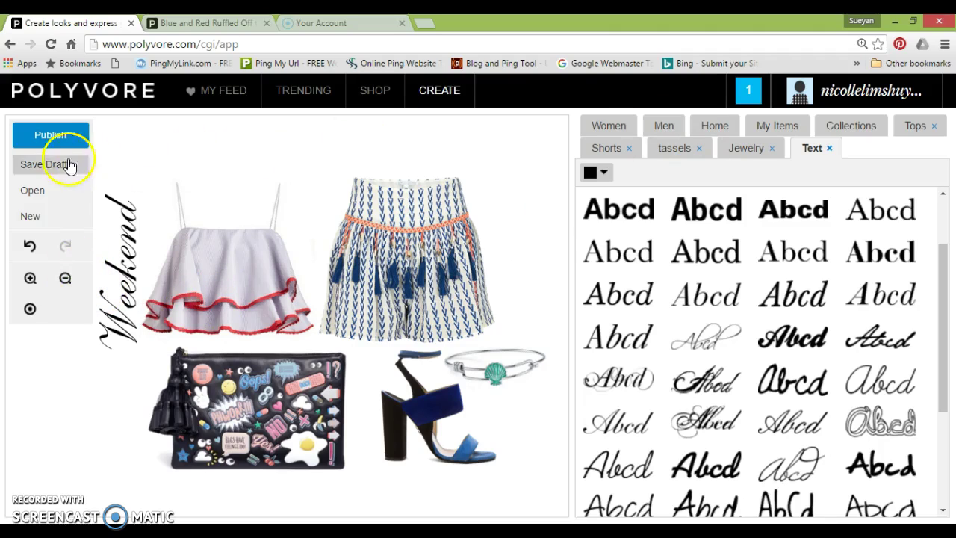
Step: Publish the set titled "Weekend Outfit With Tassels" in the Women's Fashion category with the description "Cute weekend outfit"
left_click(72, 134)
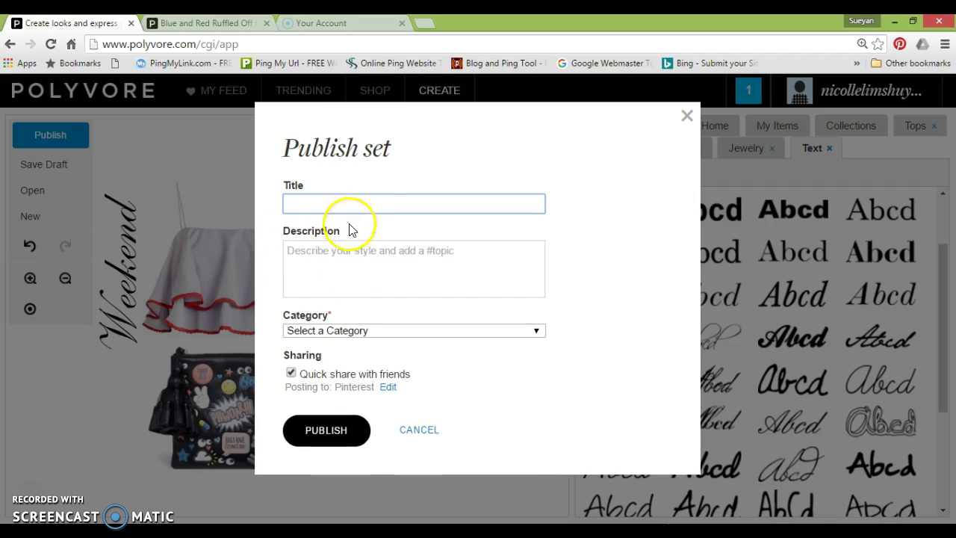
type("WEe")
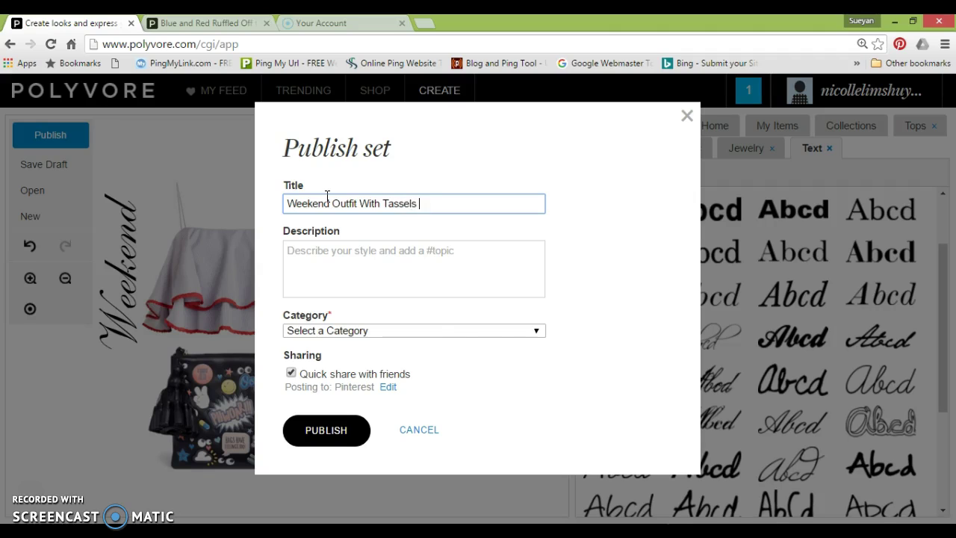
left_click(507, 331)
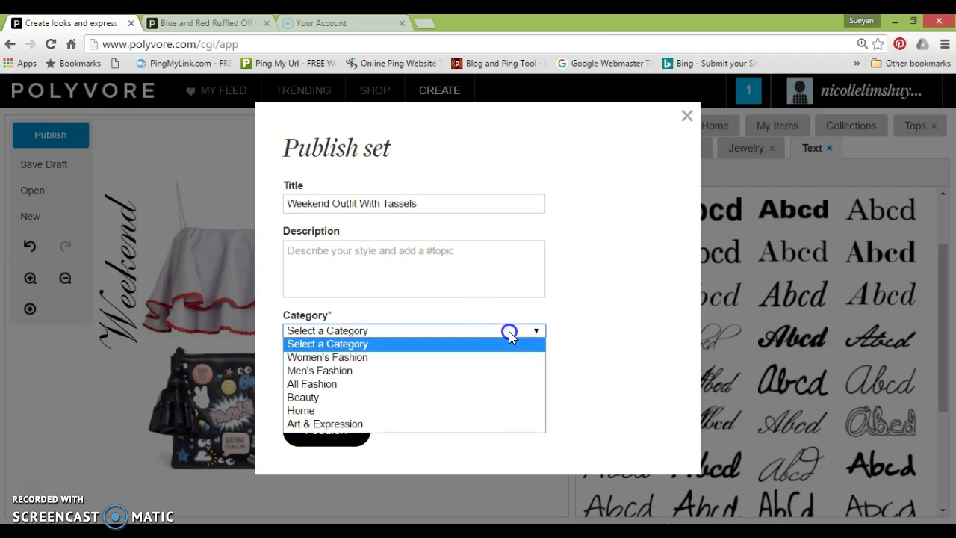
left_click(441, 357)
left_click(363, 251)
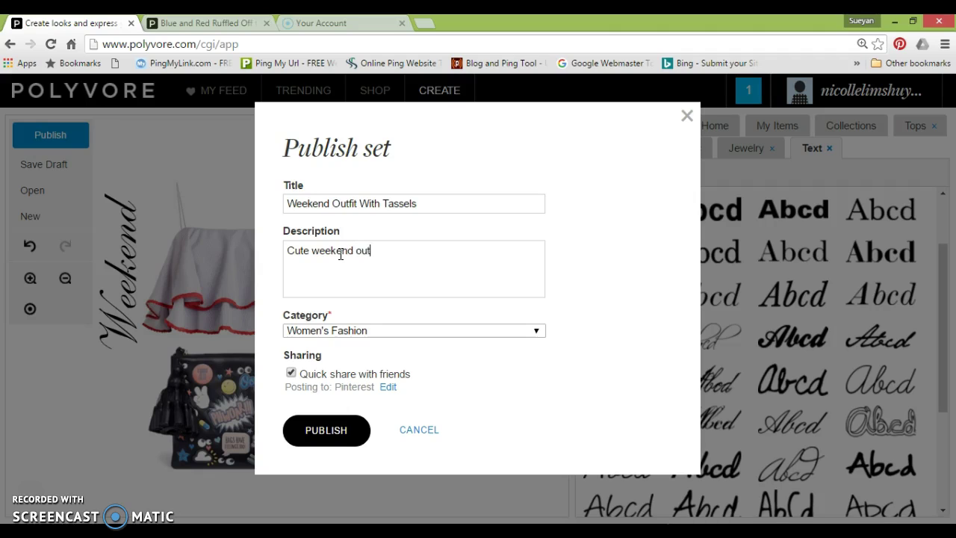
left_click(335, 433)
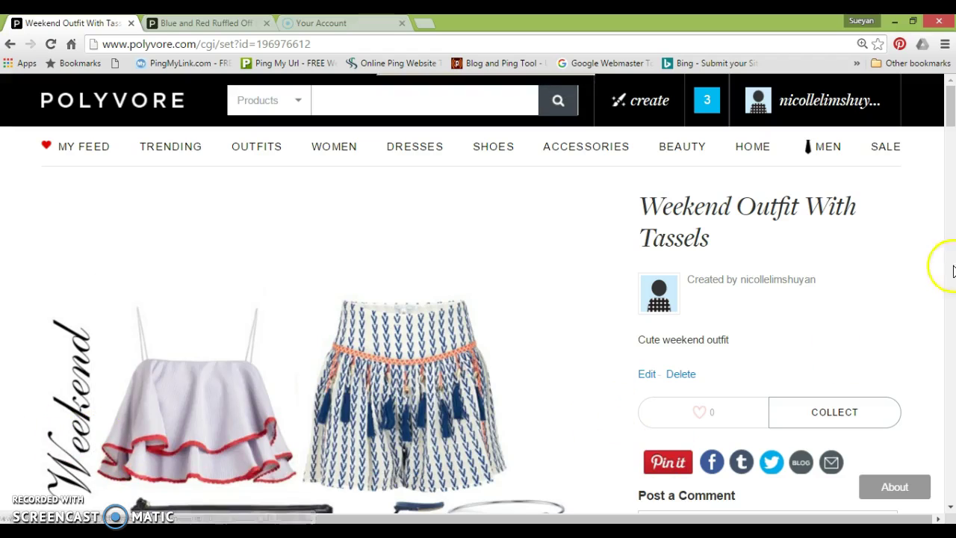
Step: Look over the published set's page, checking the collage and its details
left_click_drag(945, 117, 951, 148)
left_click(953, 150)
scroll(954, 150, "down", 5)
scroll(953, 150, "up", 3)
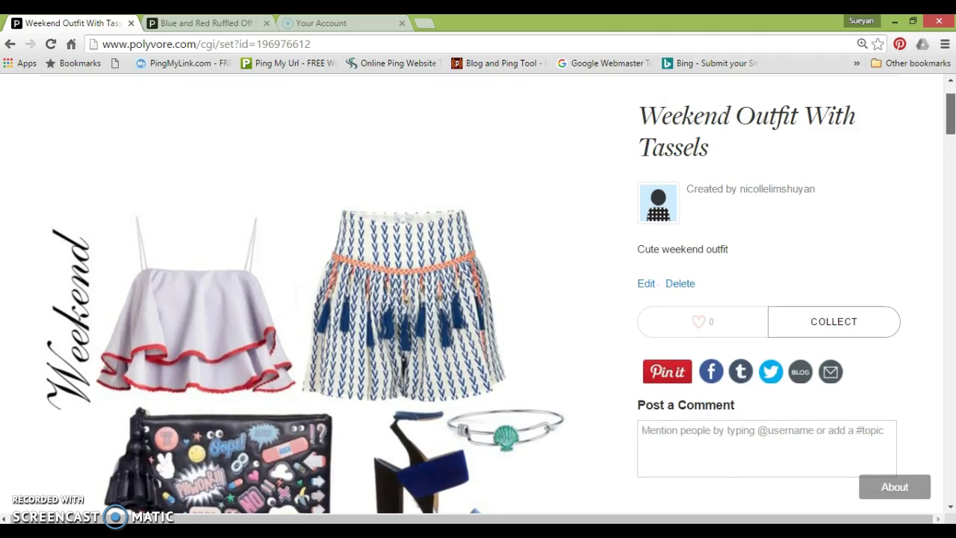